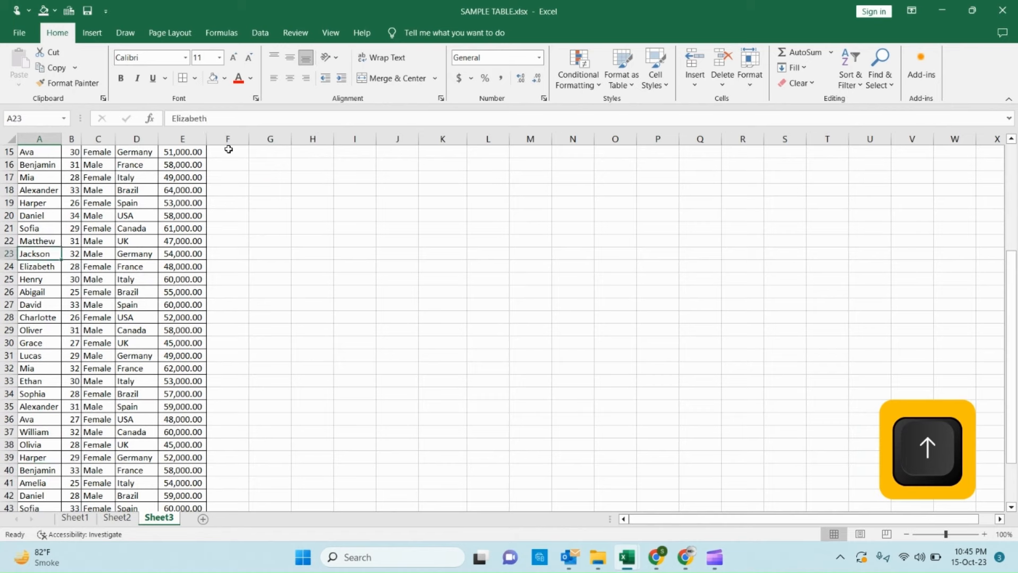
Start a VLOOKUP formula in the Age result cell H3, using the name in G3 as the lookup value.
key("Right")
key("Right")
key("Right")
key("Right")
key("Right")
key("Right")
key("Right")
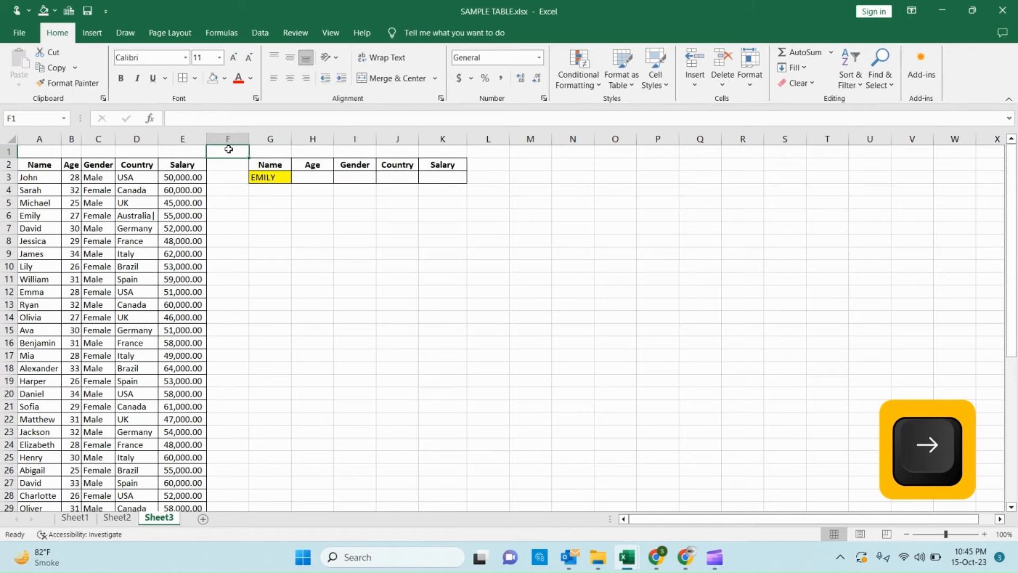
key("Down")
key("Down")
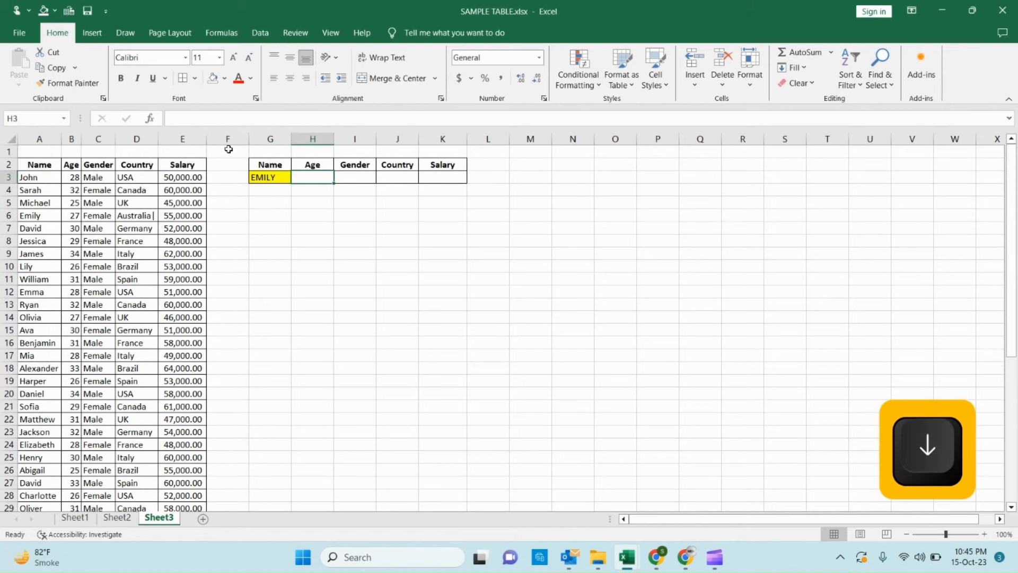
type("=v")
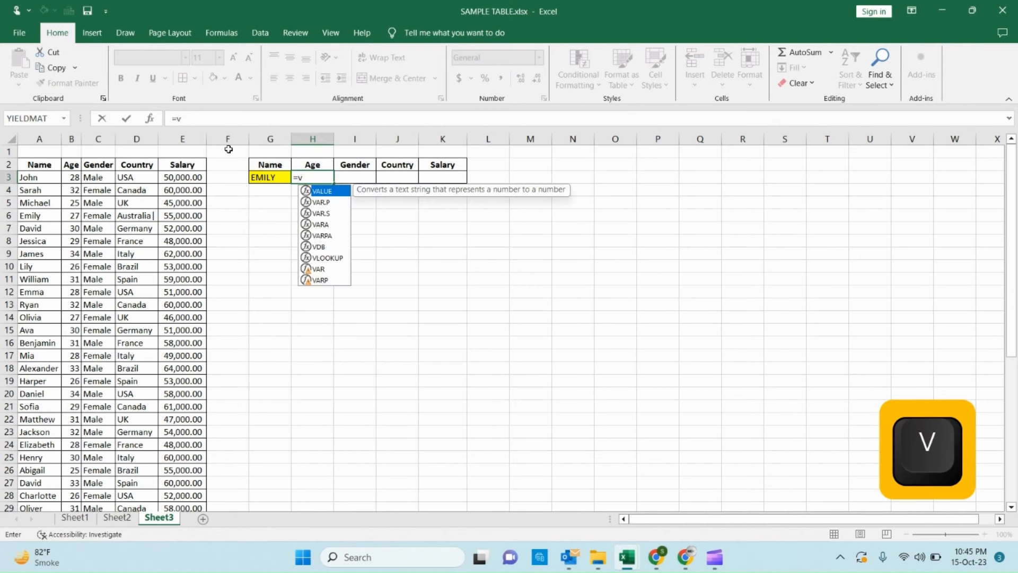
type("lookup(")
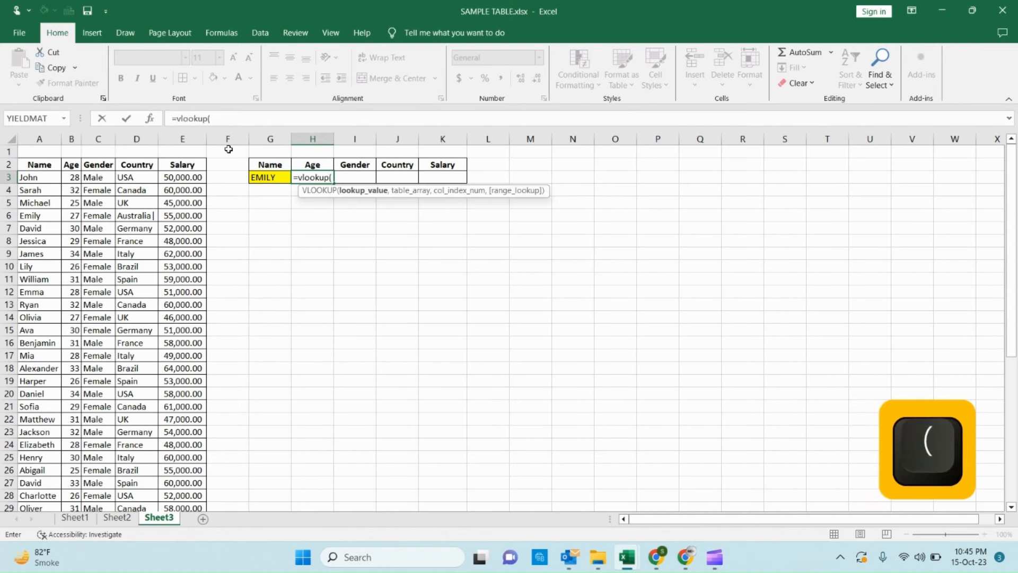
key("Left")
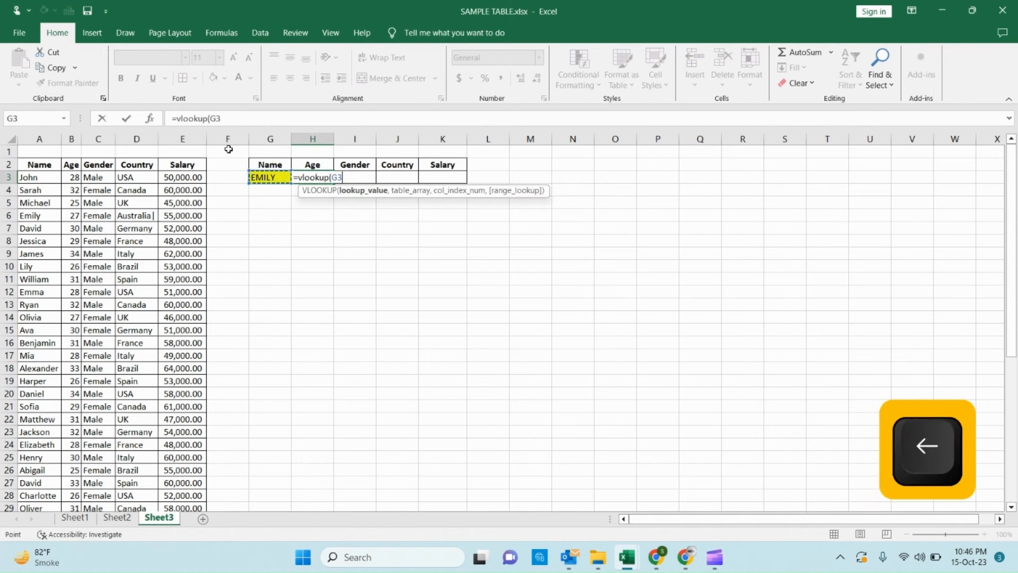
type(",")
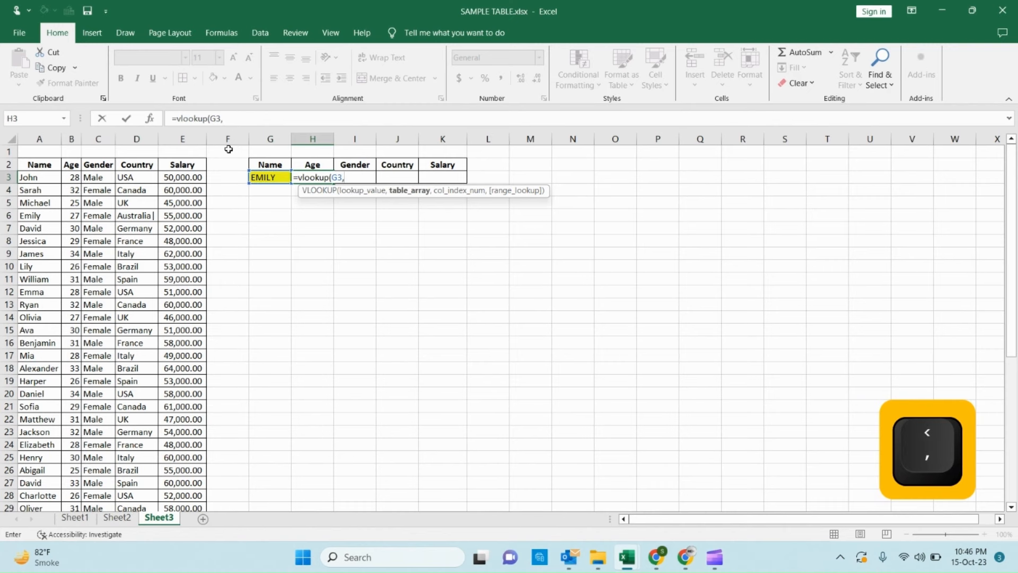
Set the Age formula's table array to the entire columns A:B.
key("Left")
key("Left")
key("Left")
key("Left")
key("Left")
key("Left")
key("Left")
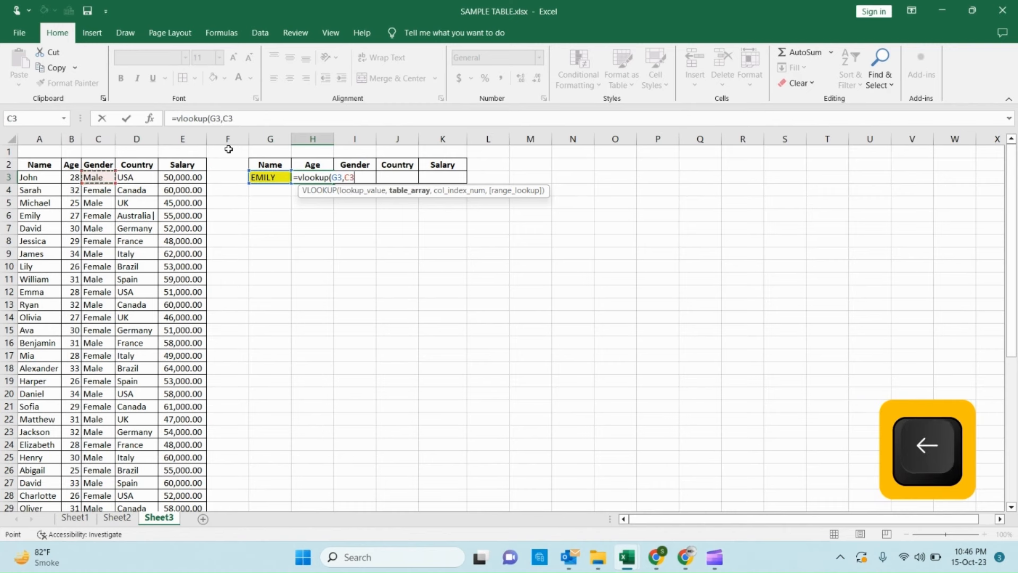
key("shift+Right")
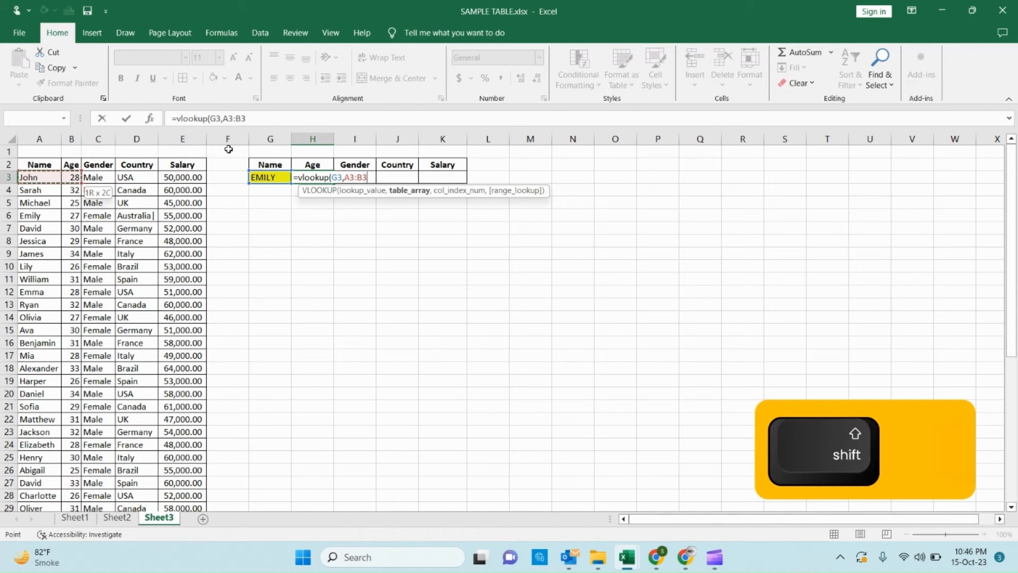
key("ctrl+space")
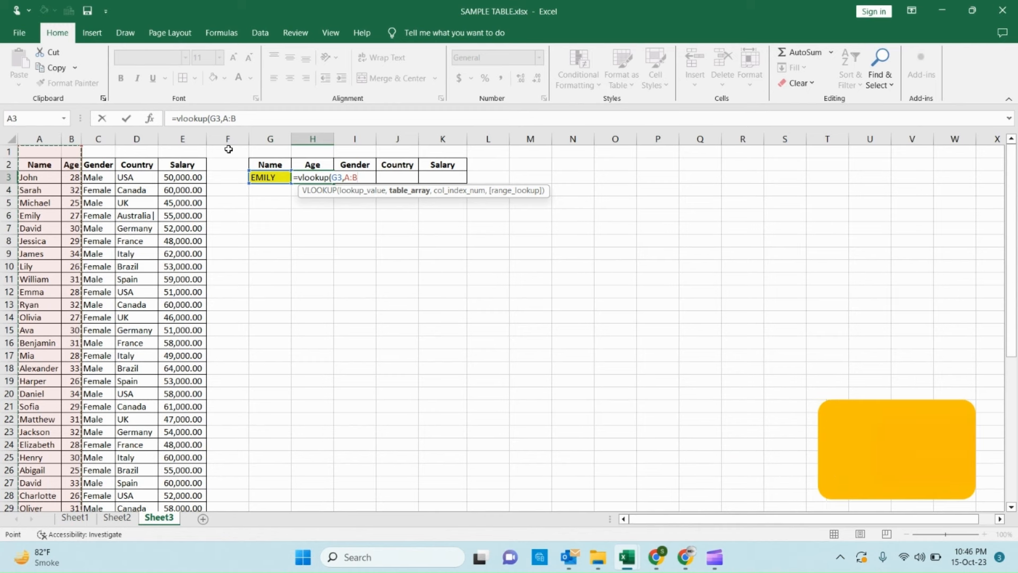
Complete the Age formula in H3 with column index 2 and 0 for an exact match.
type(",")
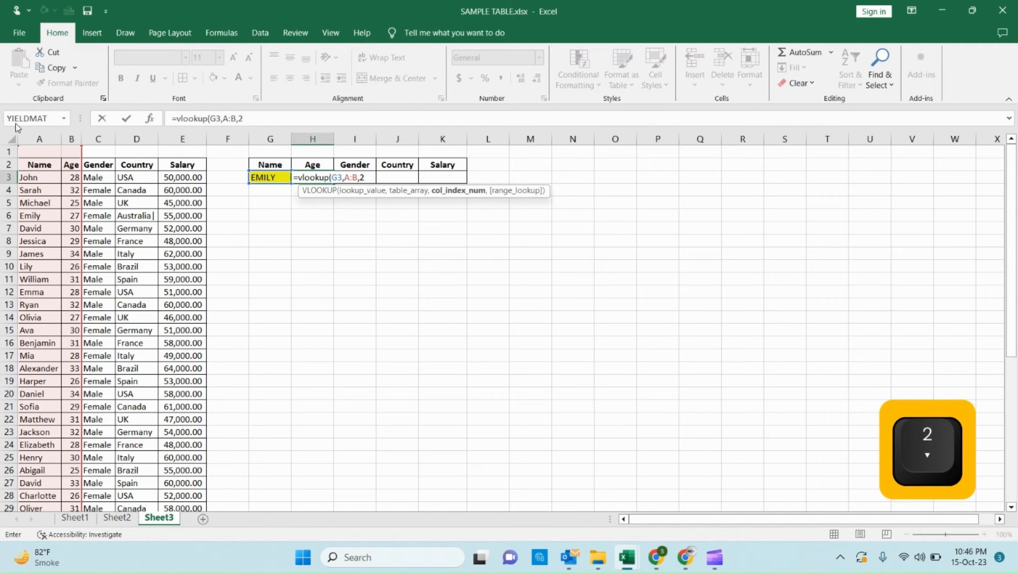
type("2,0")
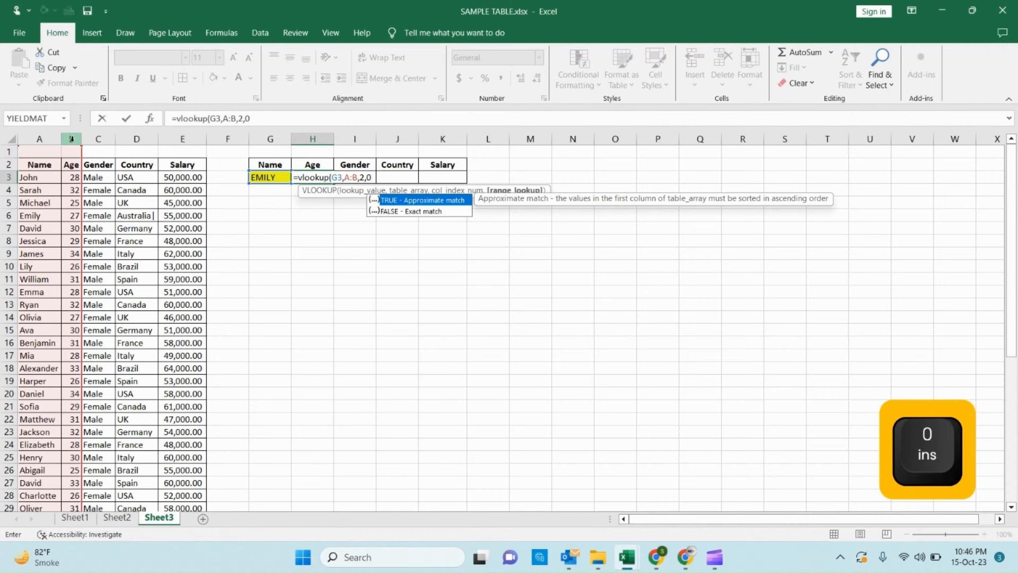
type(")")
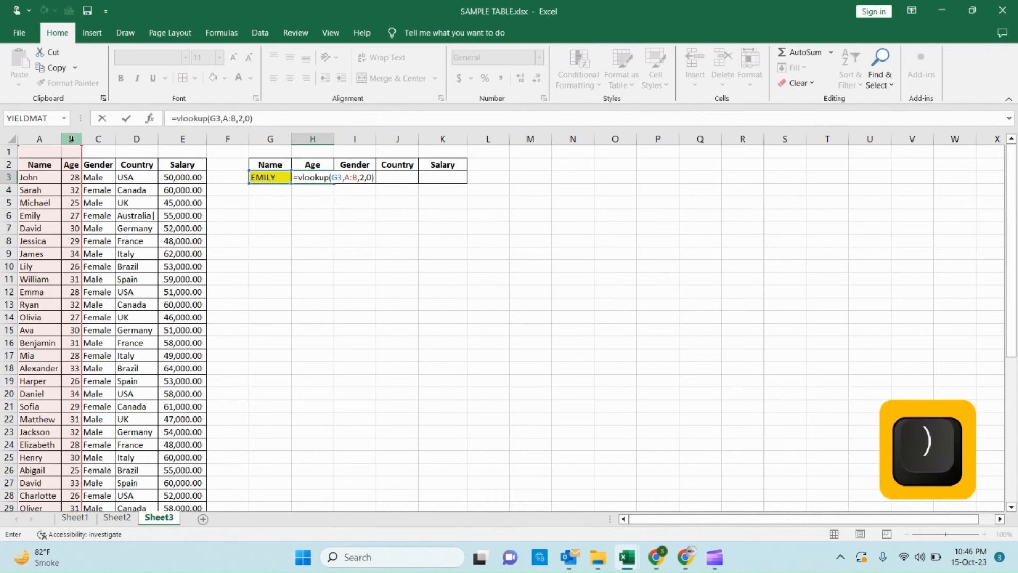
key("Return")
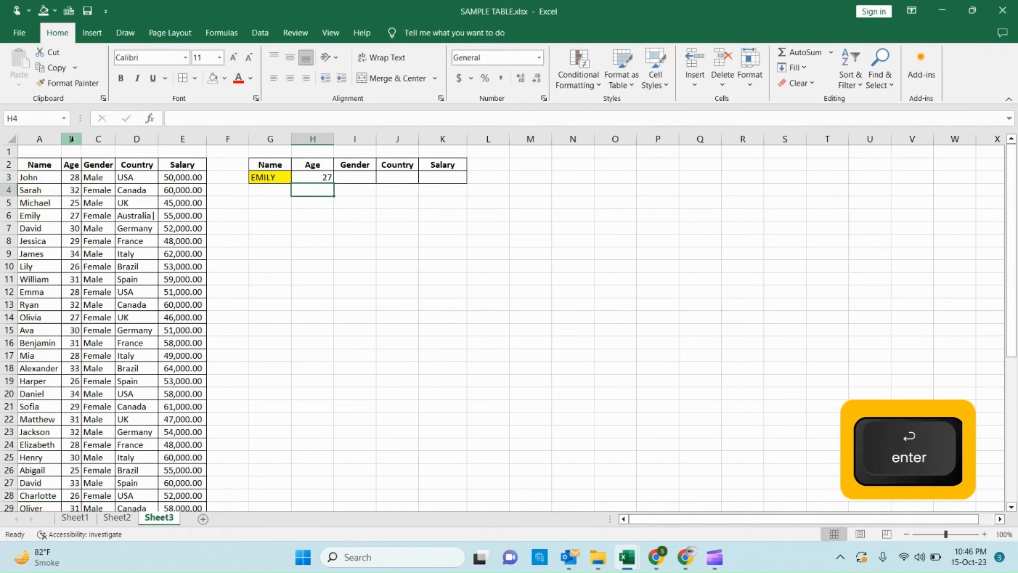
Start a VLOOKUP formula in the Gender result cell I3 with G3 as the lookup value.
key("Up")
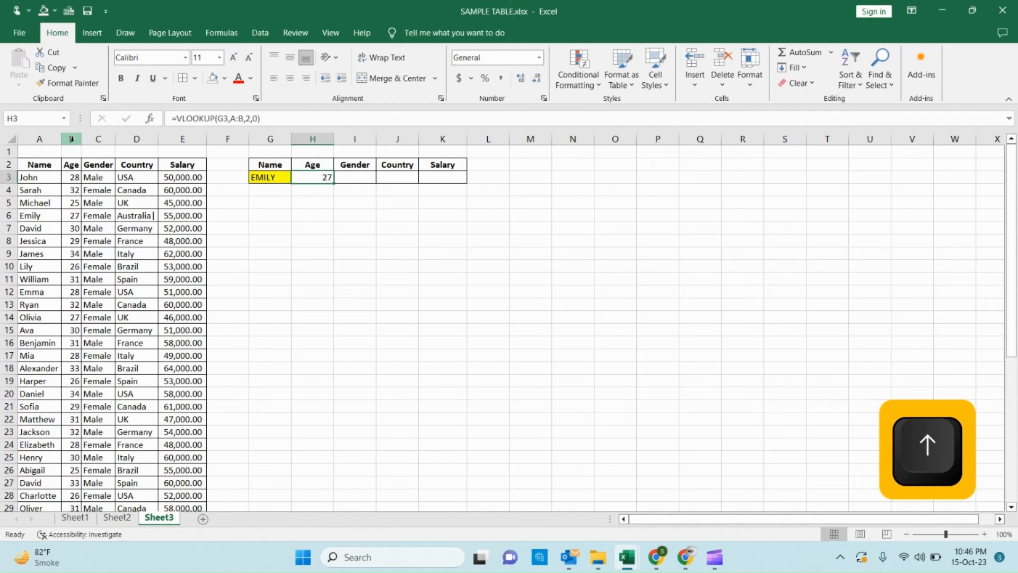
key("Right")
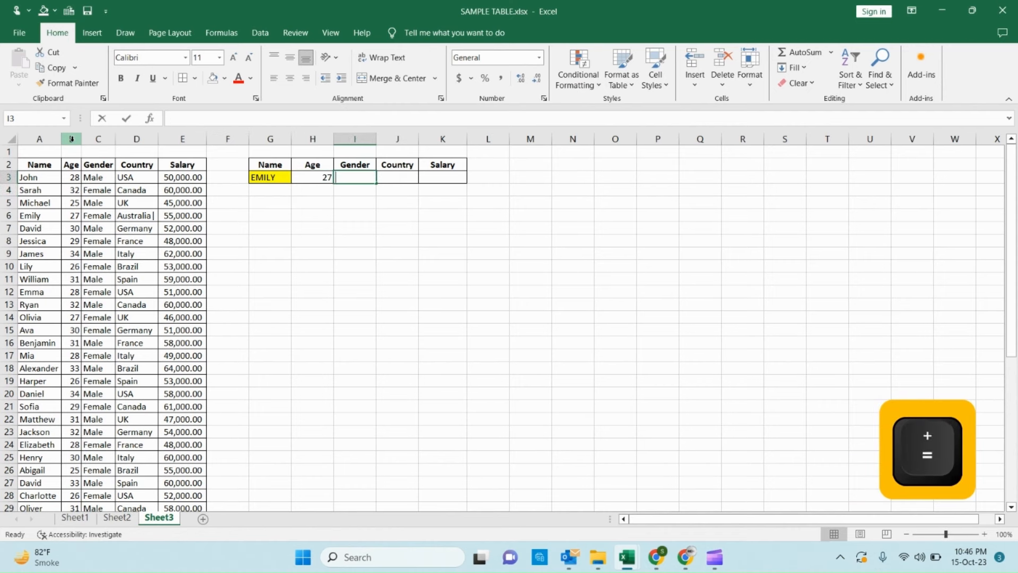
type("=vlooku")
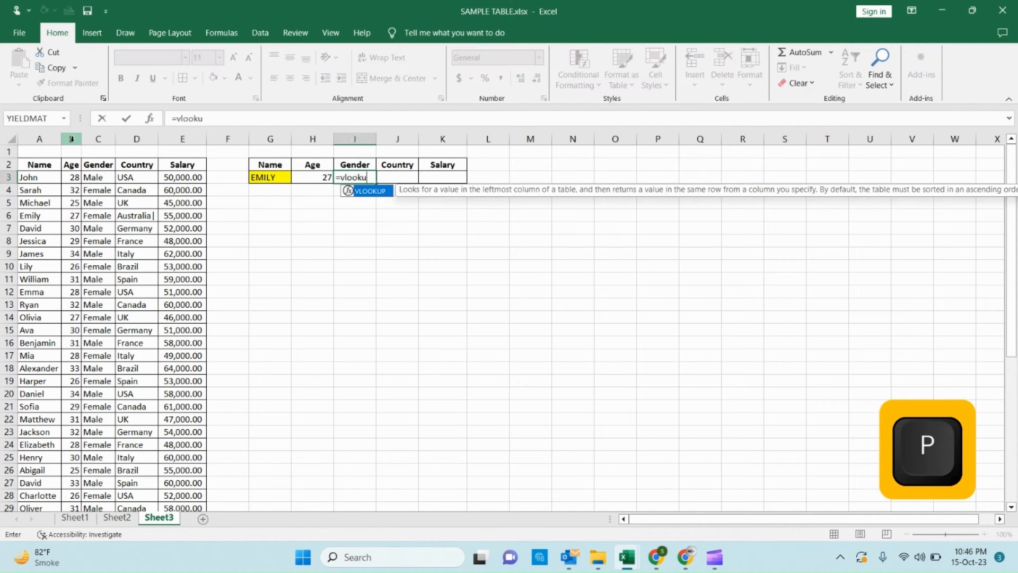
type("p(")
key("Left")
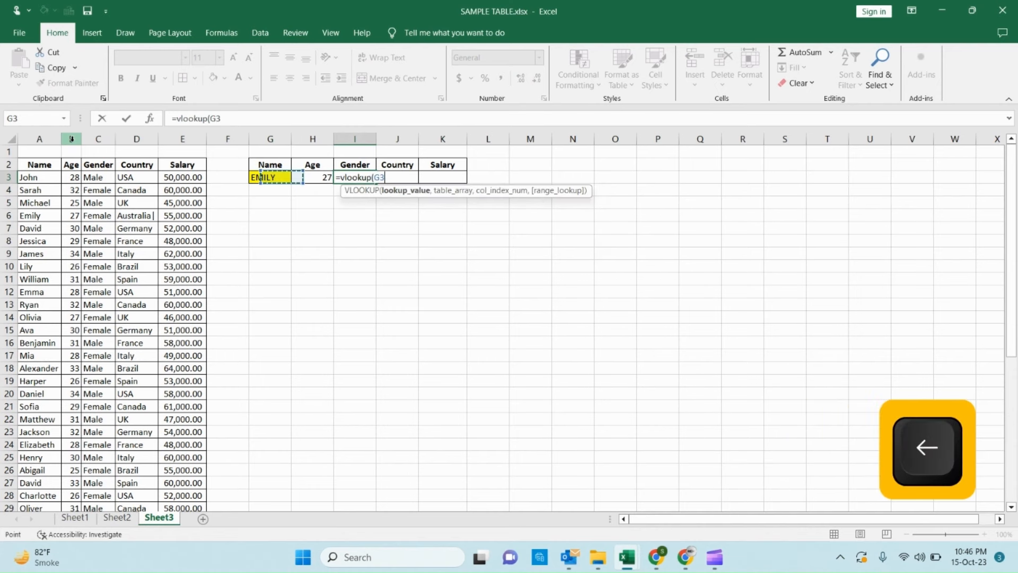
type(",")
Set the Gender formula's table array to the entire columns A:C.
key("Left")
key("Left")
key("Left")
key("Left")
key("Left")
key("Left")
key("Left")
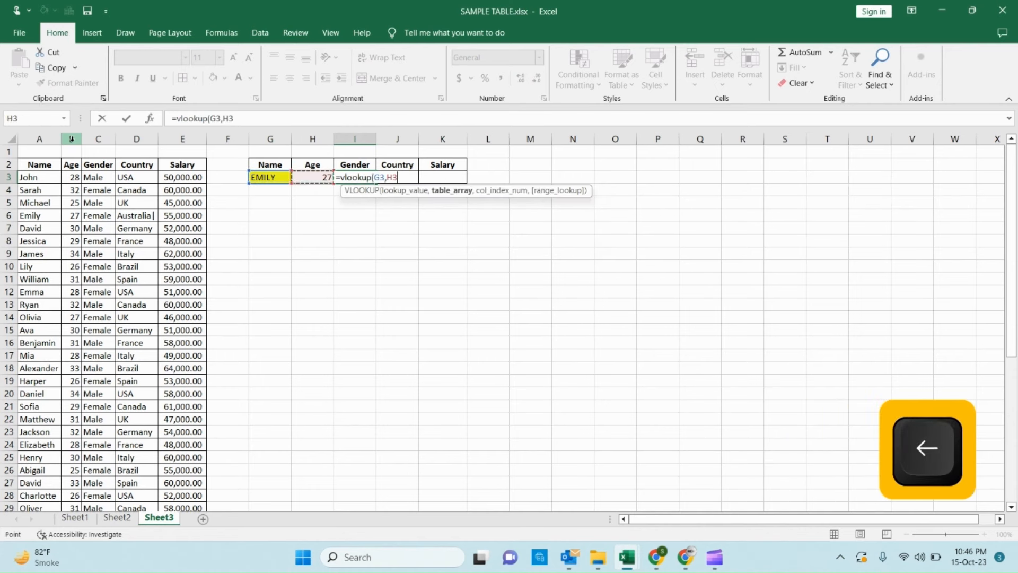
key("Left")
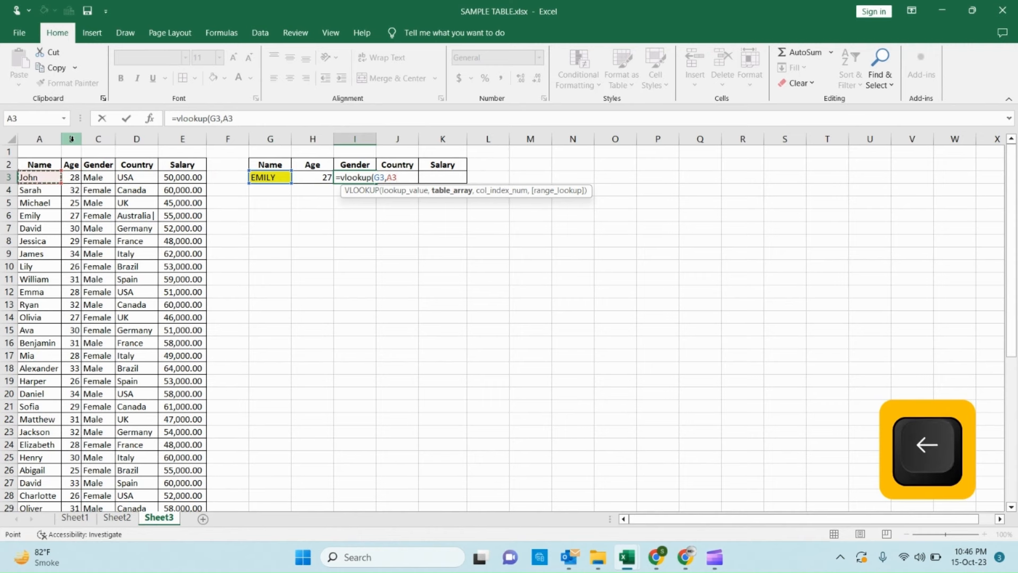
key("Up")
key("shift+Right")
key("shift+Right")
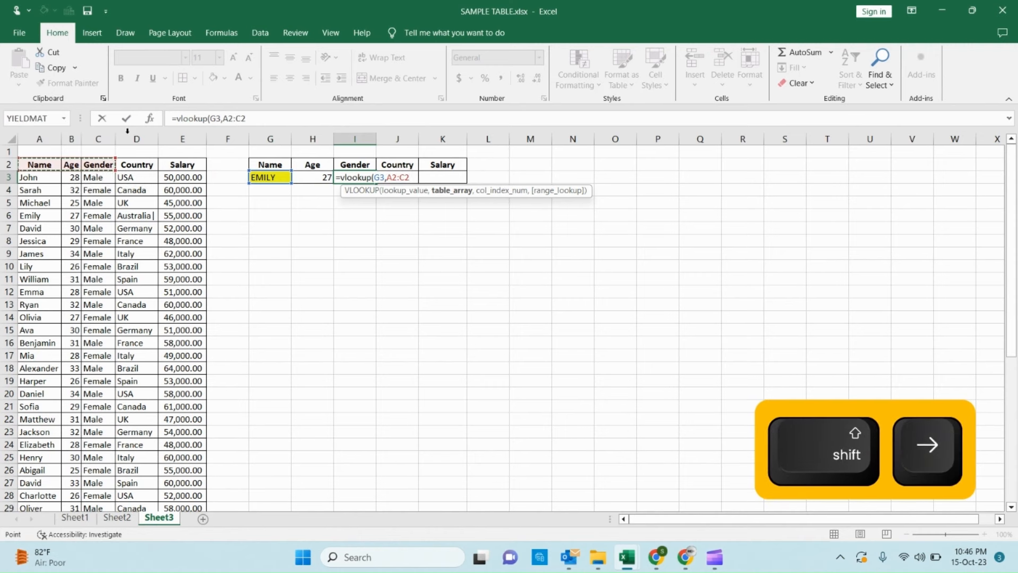
key("ctrl+space")
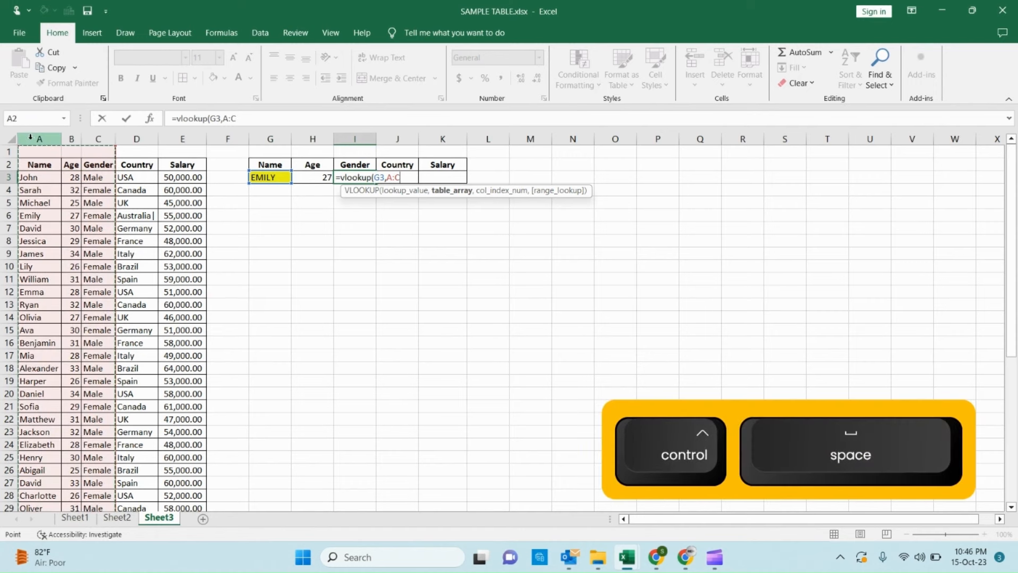
Complete the Gender formula in I3 with column index 3 and 0 for an exact match.
type(",")
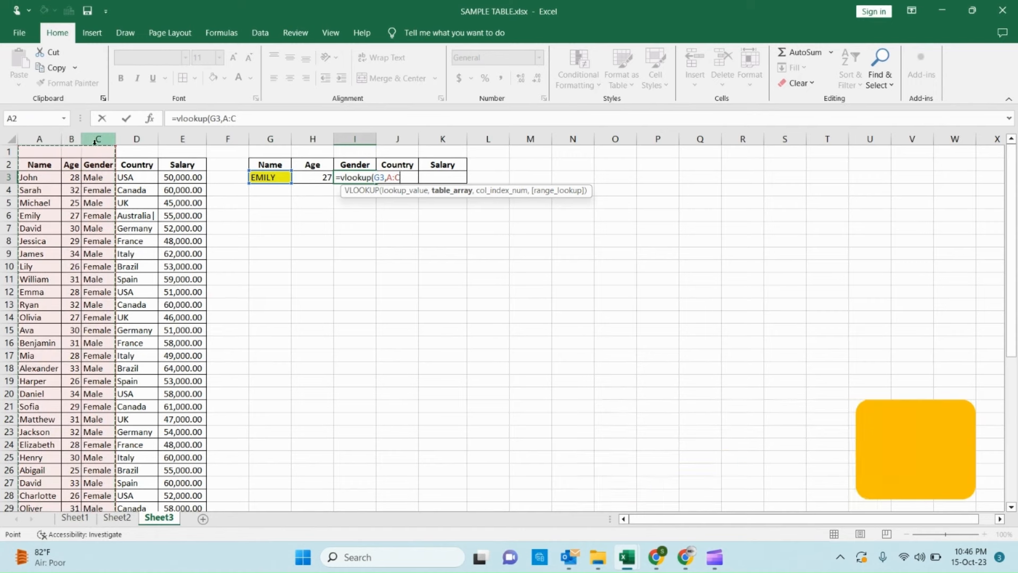
type("3")
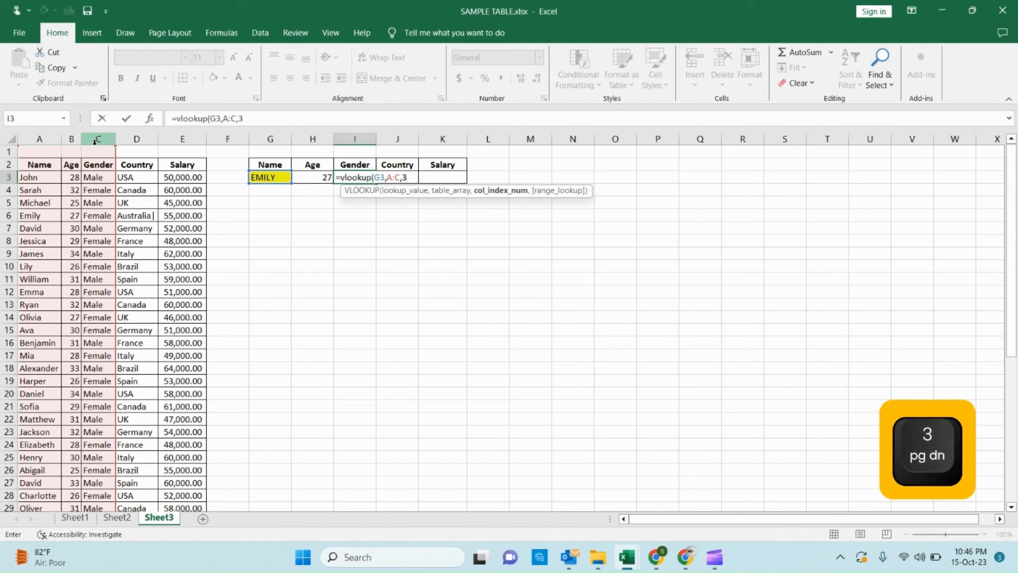
key("shift")
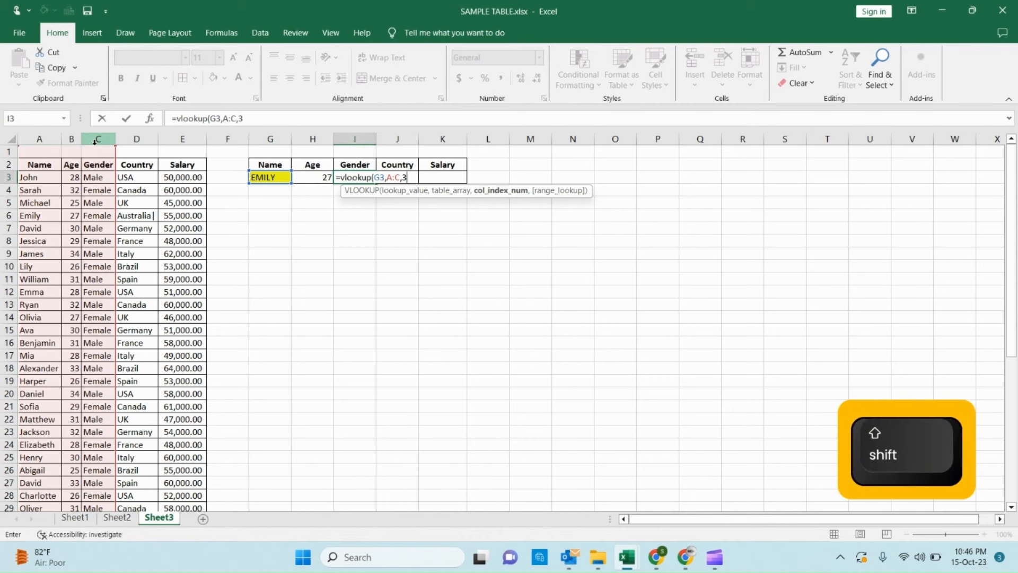
type(",0")
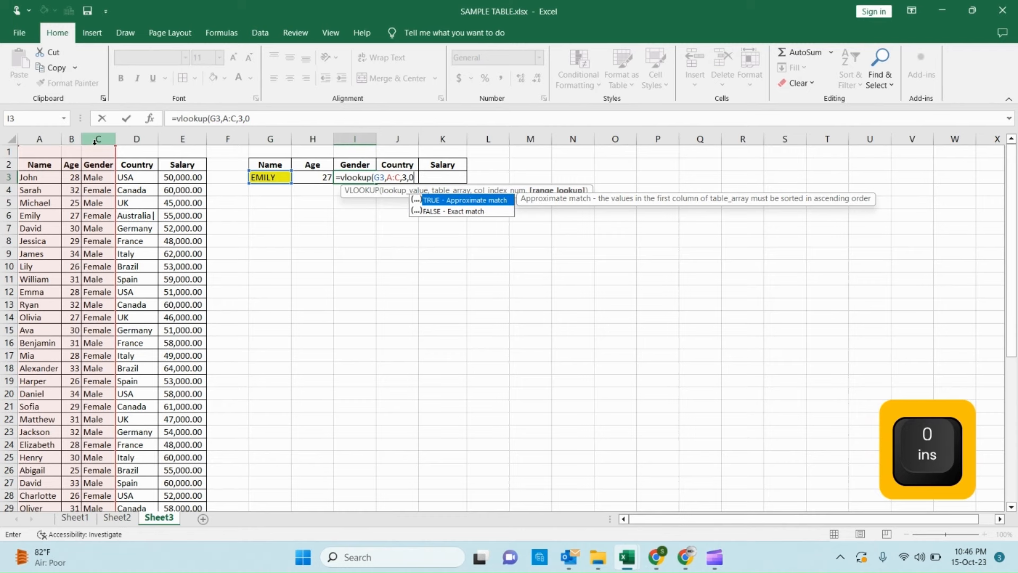
type(")")
key("Return")
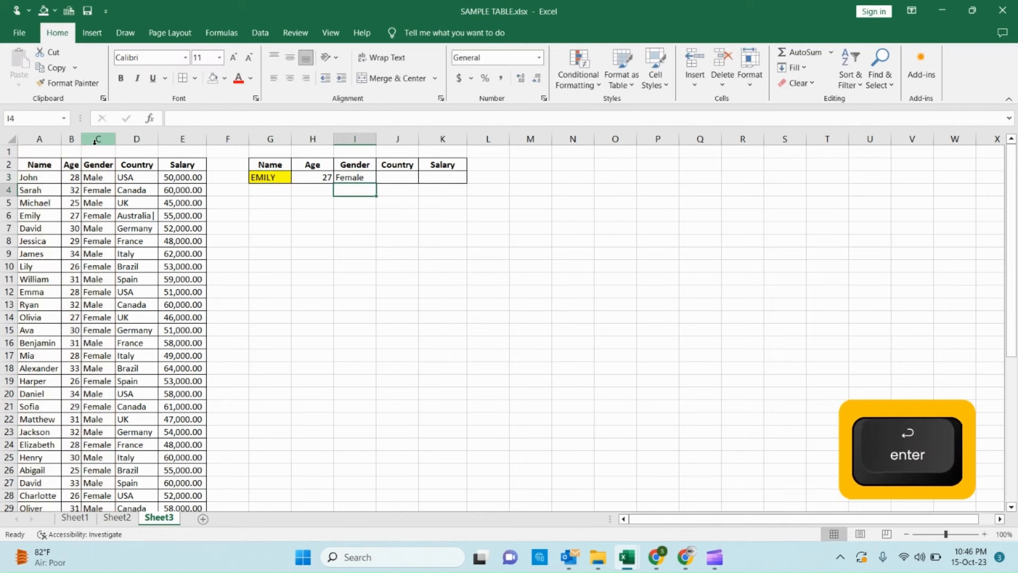
Start a VLOOKUP formula in the Country result cell J3 with G3 as the lookup value.
key("Up")
key("Right")
type("=v")
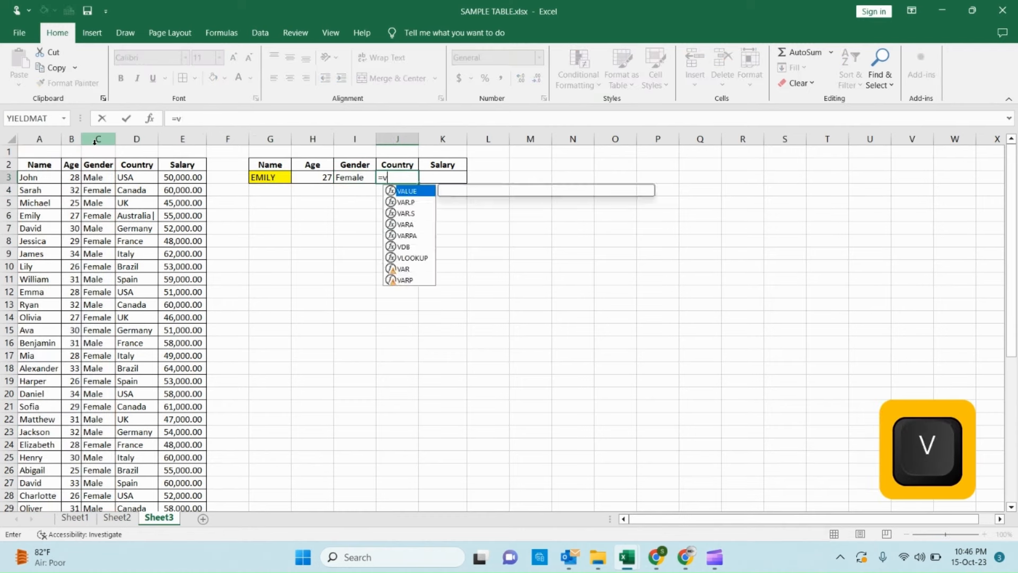
type("lookup")
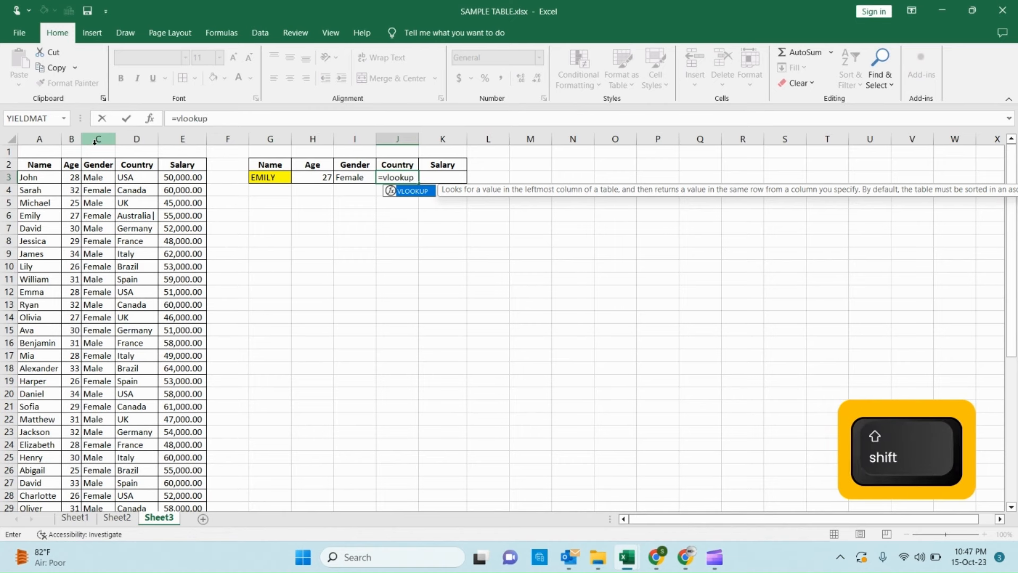
type("(")
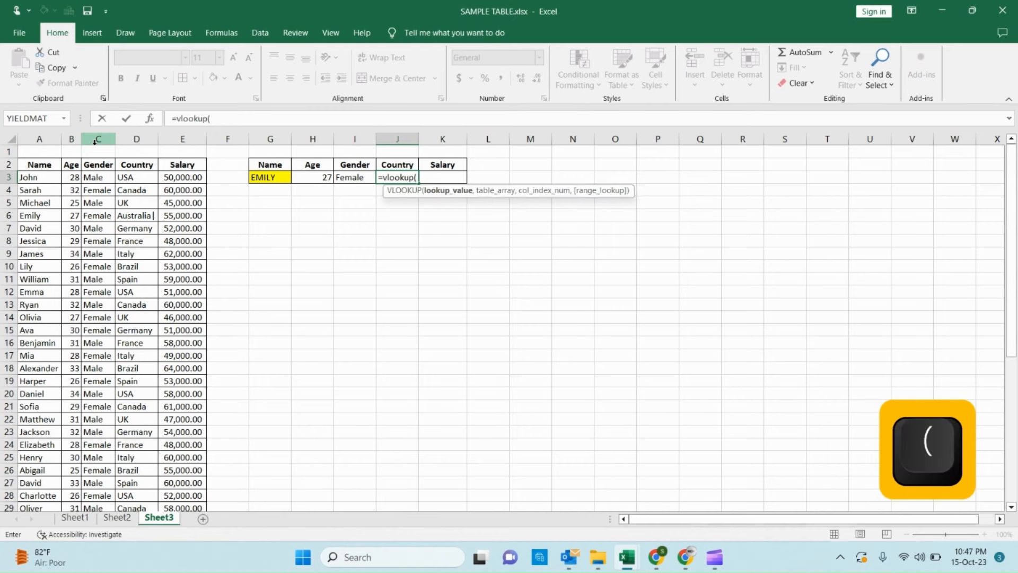
key("Left")
key("Left")
key("Left")
type(",")
Set the Country formula's table array to the entire columns A:D.
key("Left")
key("Left")
key("Left")
key("Left")
key("Left")
key("Left")
key("Left")
key("Left")
key("Left")
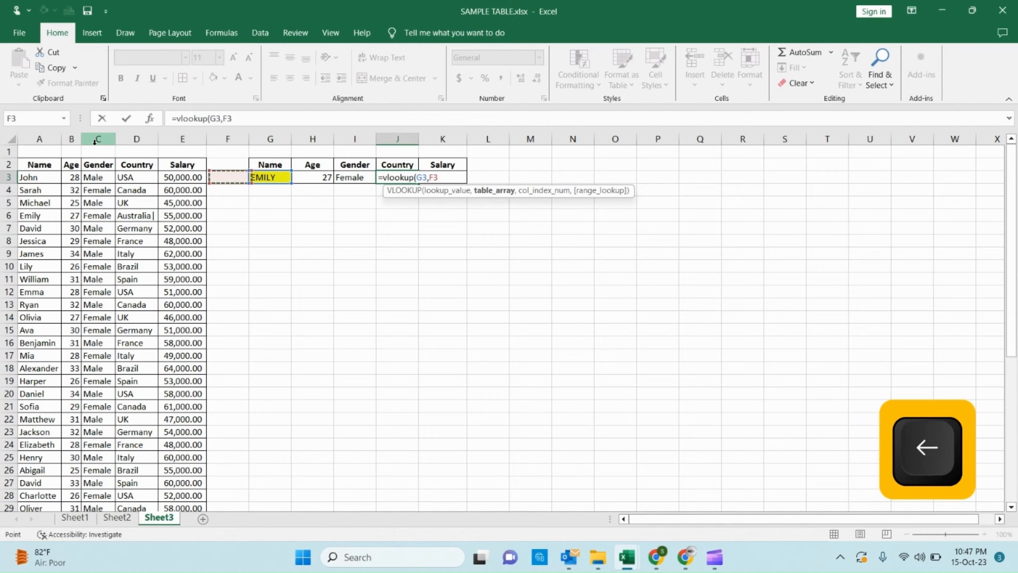
key("shift+Right")
key("shift+Right")
key("shift+Right")
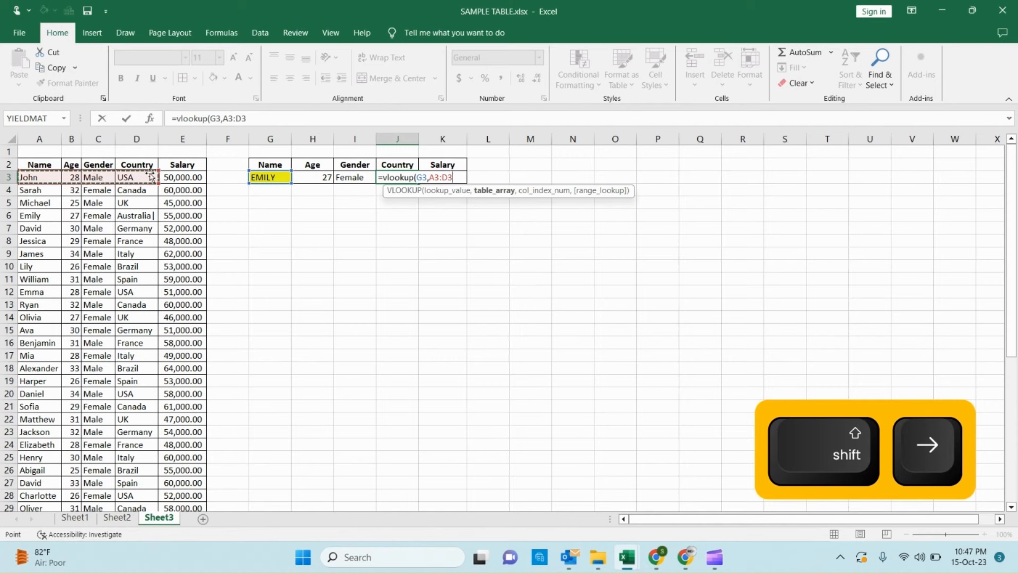
key("ctrl+space")
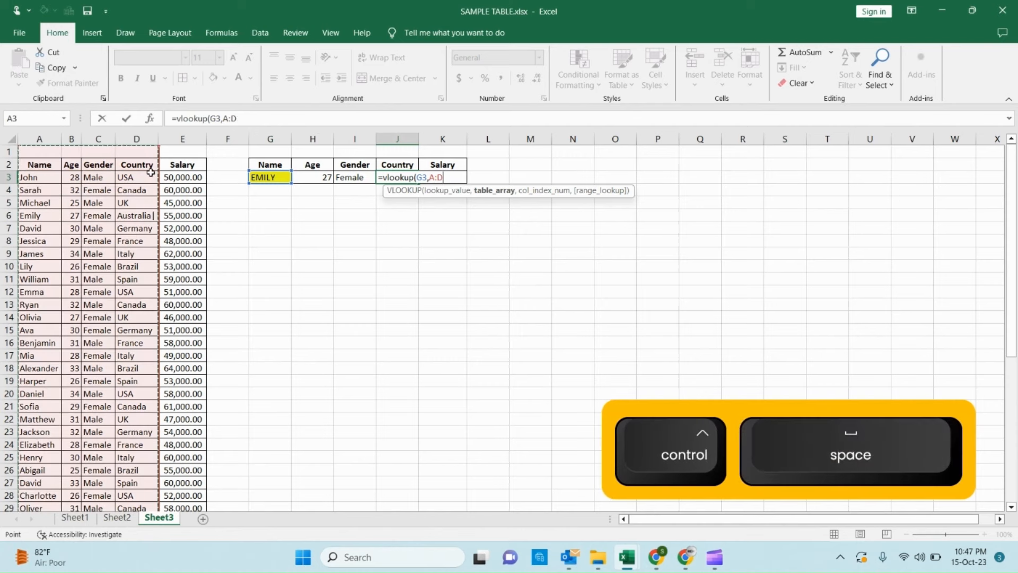
Complete the Country formula in J3 with column index 4 and 0 for an exact match.
type(",4")
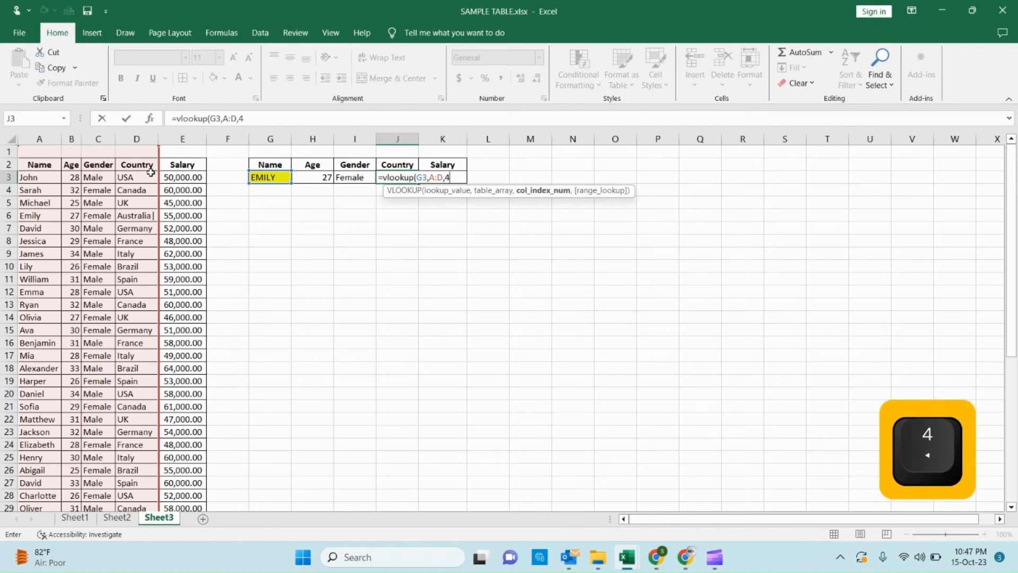
type(",0)")
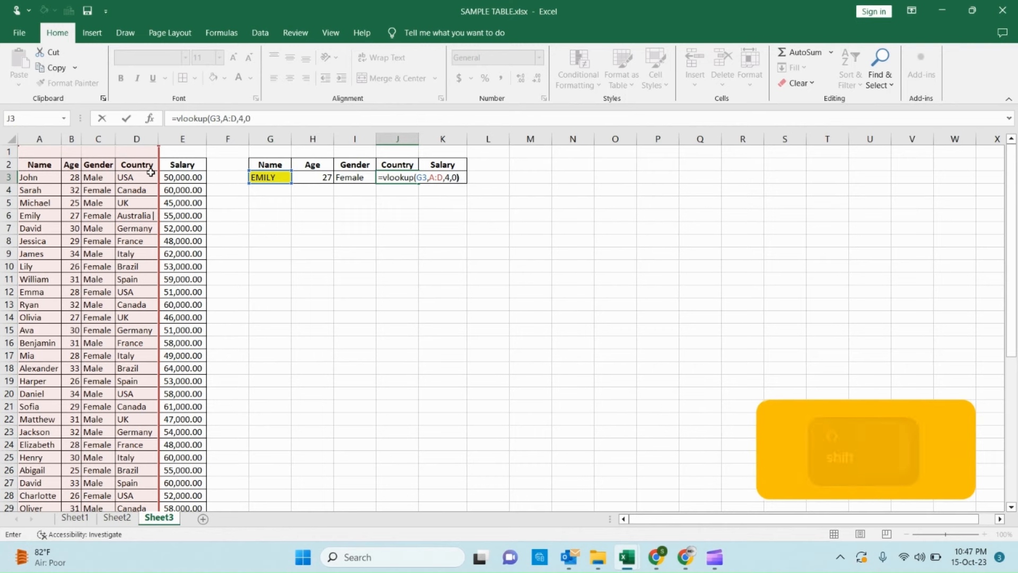
key("Return")
key("Up")
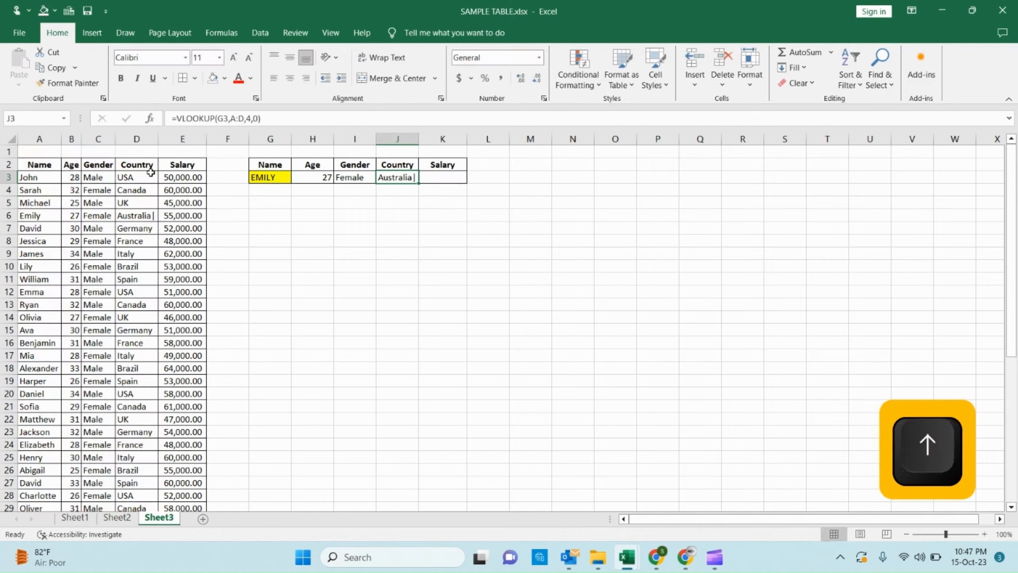
Start a VLOOKUP formula in the Salary result cell K3 with G3 as the lookup value.
key("Right")
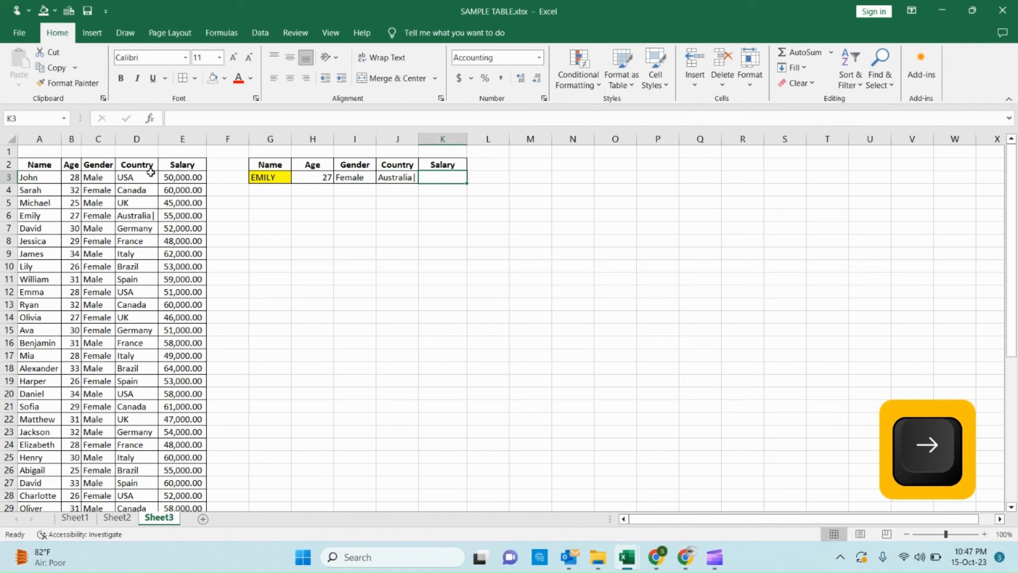
type("=v")
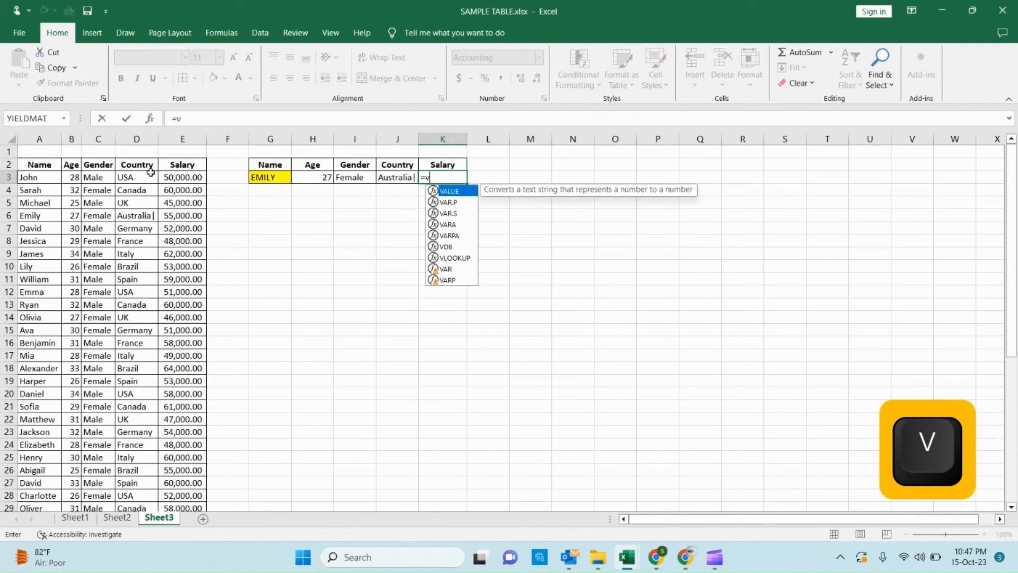
type("lookup(")
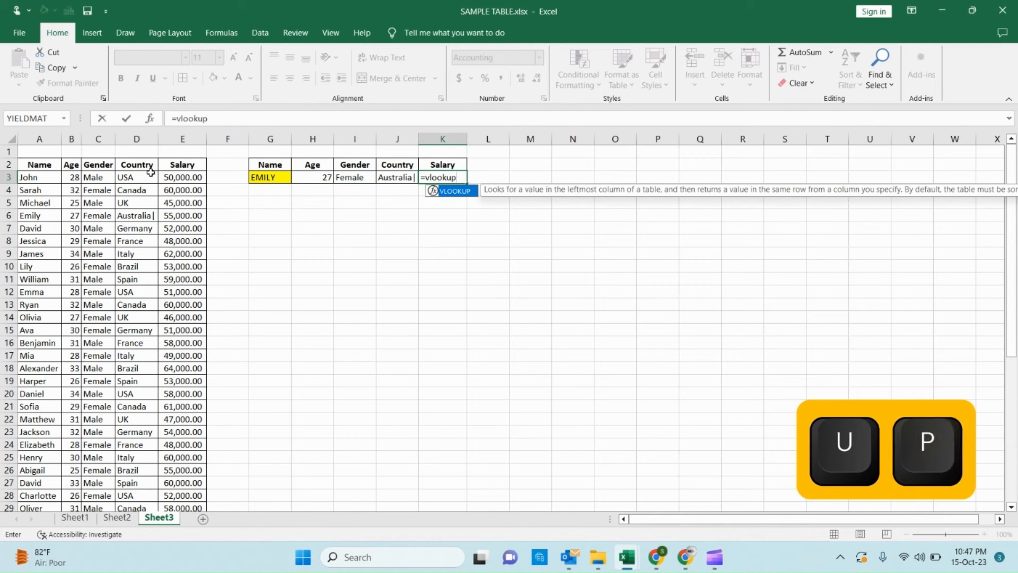
key("Left")
key("Left")
key("Left")
key("Left")
key("Left")
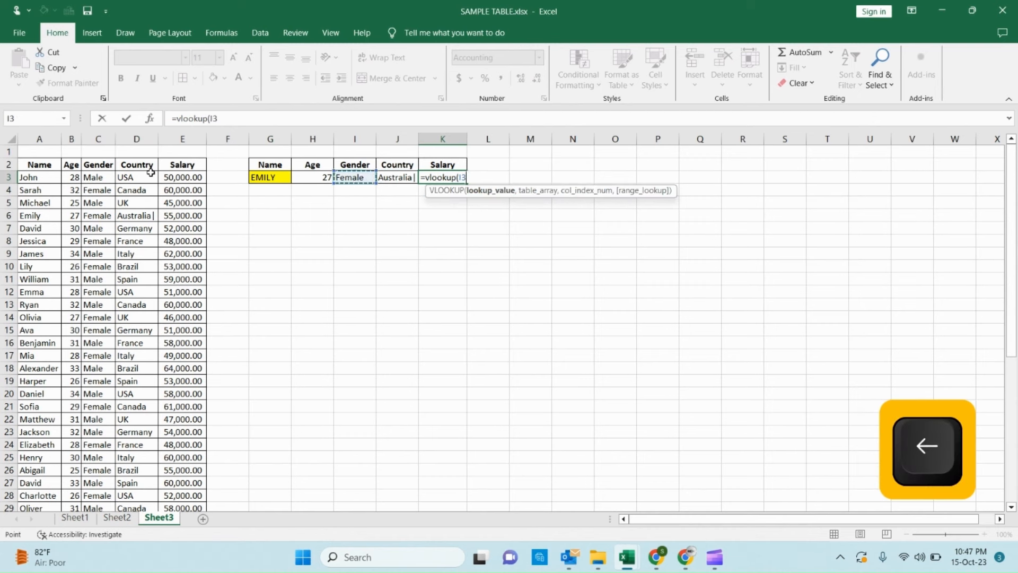
key("Right")
type(",")
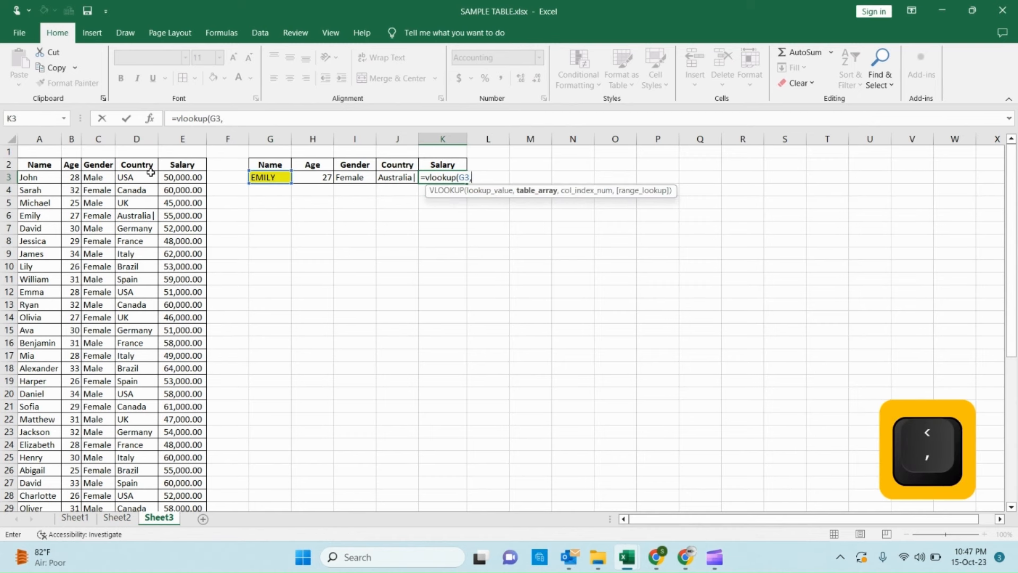
Set the Salary formula's table array to the entire columns A:E.
key("Left")
key("Left")
key("Left")
key("Left")
key("Left")
key("Left")
key("Left")
key("Left")
key("Left")
key("Left")
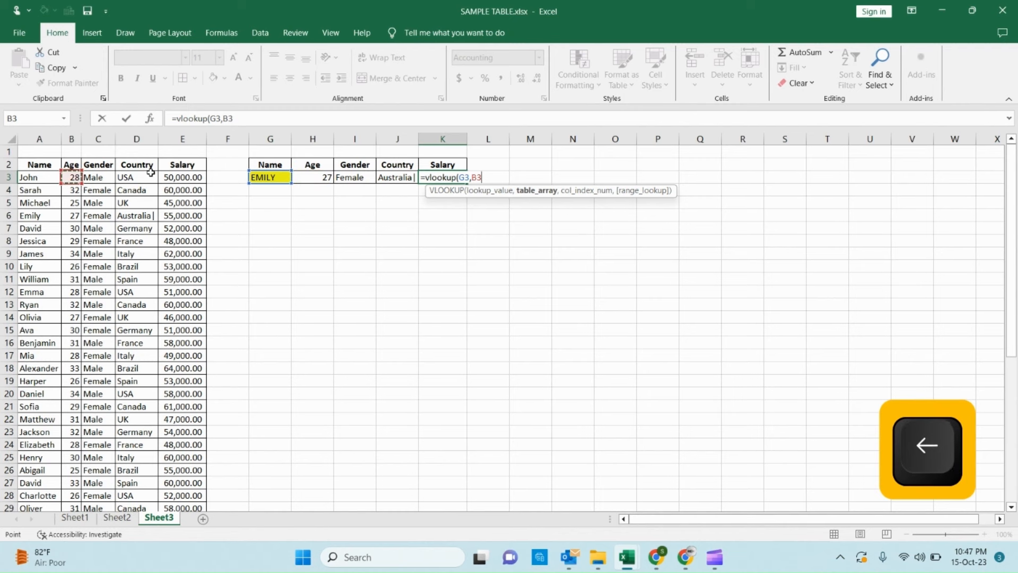
key("shift+Right")
key("shift+Right")
key("shift+Right")
key("shift+Right")
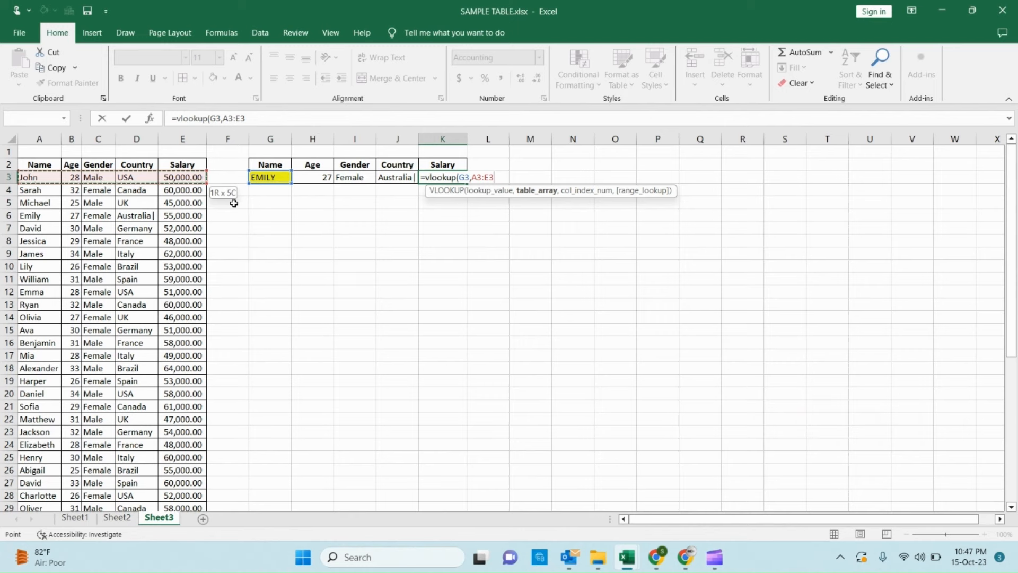
key("ctrl+space")
Complete the Salary formula in K3 with column index 5 and 0 for an exact match.
type(",")
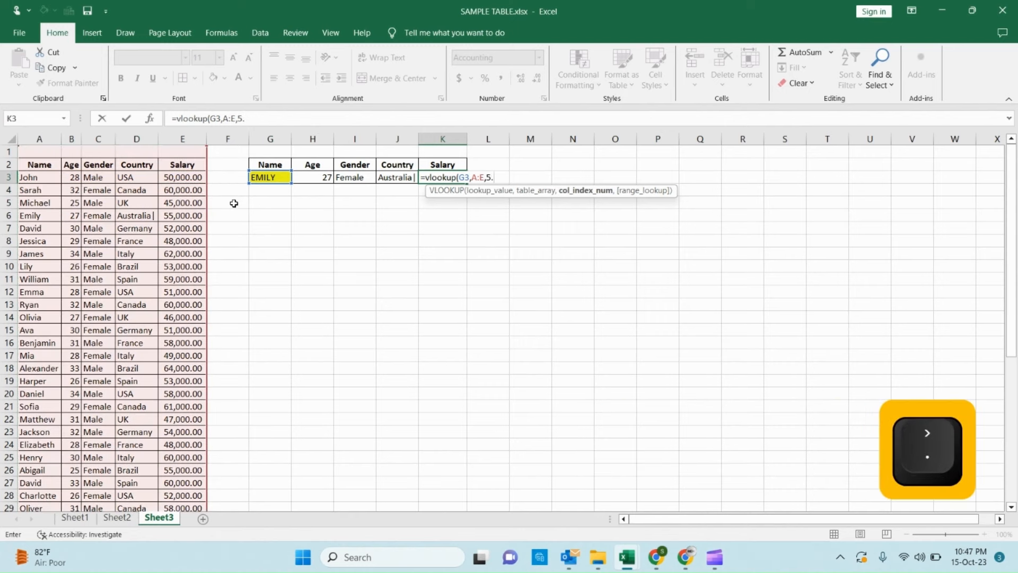
type("5,0)")
key("Return")
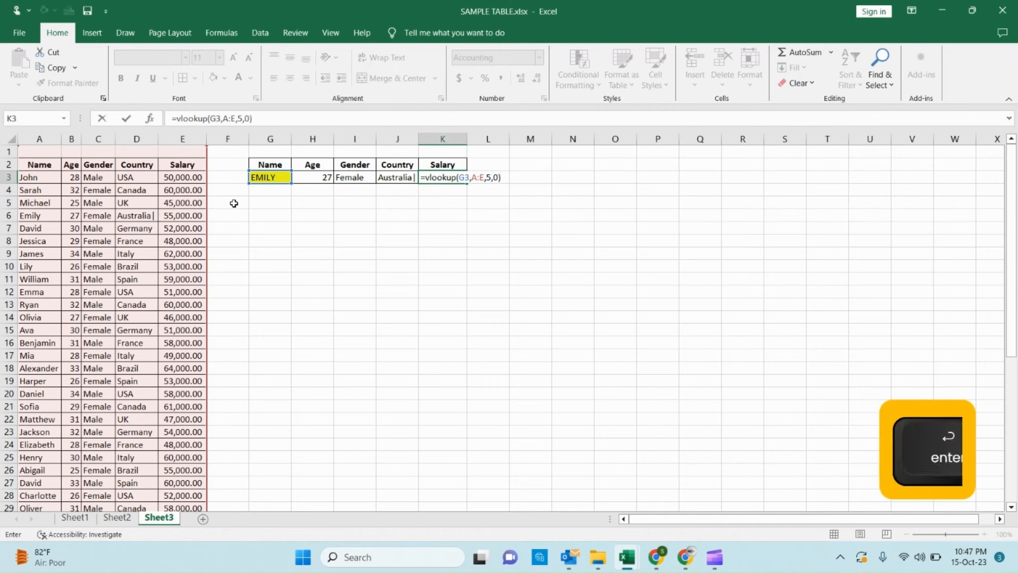
Test the lookup by replacing the name in G3 with the person's name from A3.
key("Up")
key("Left")
key("Left")
key("Left")
key("Left")
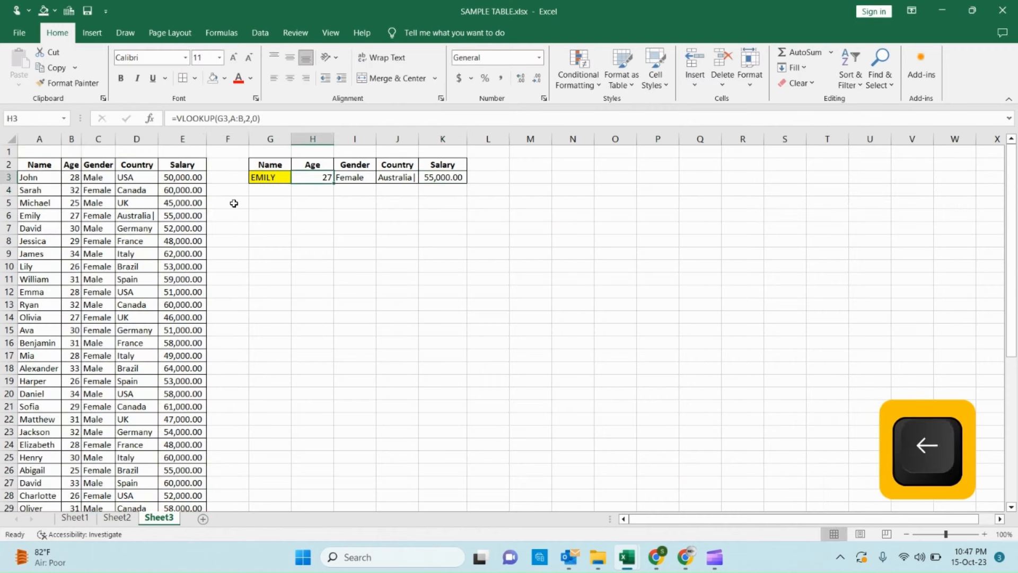
type("john")
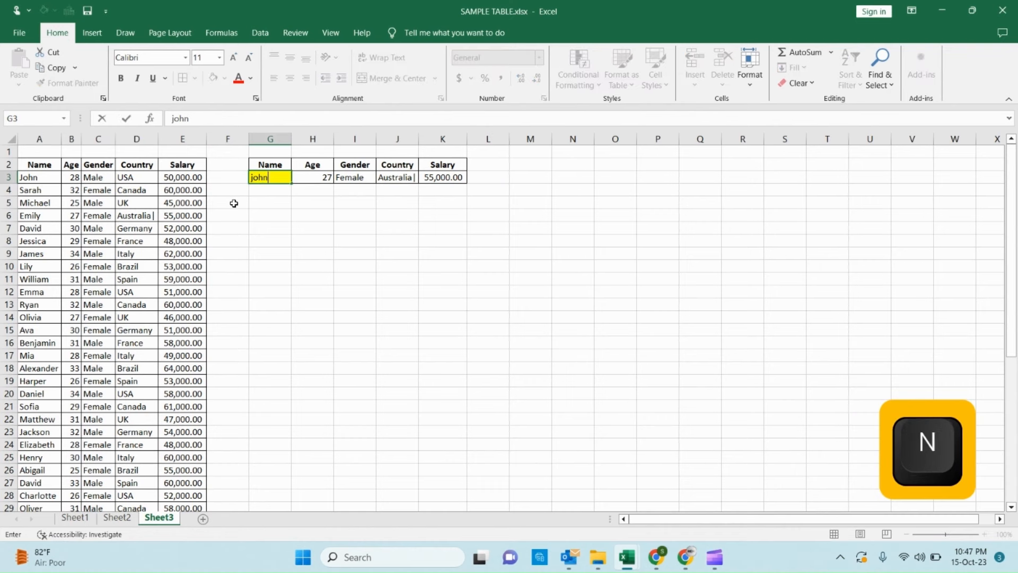
key("Return")
Test the lookup in G3 with the name from A4, followed by the name from A23.
key("Up")
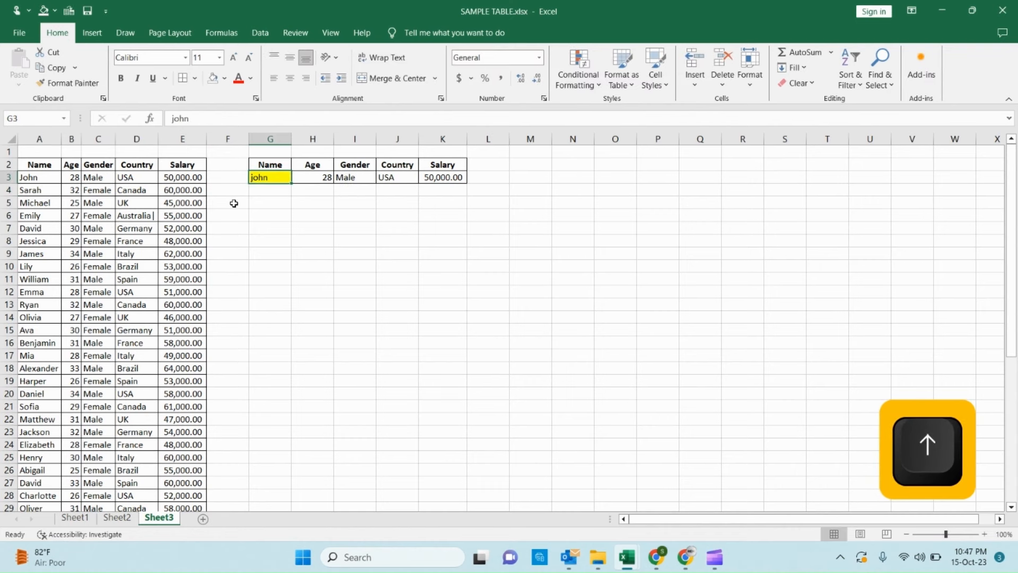
type("sarah")
key("Return")
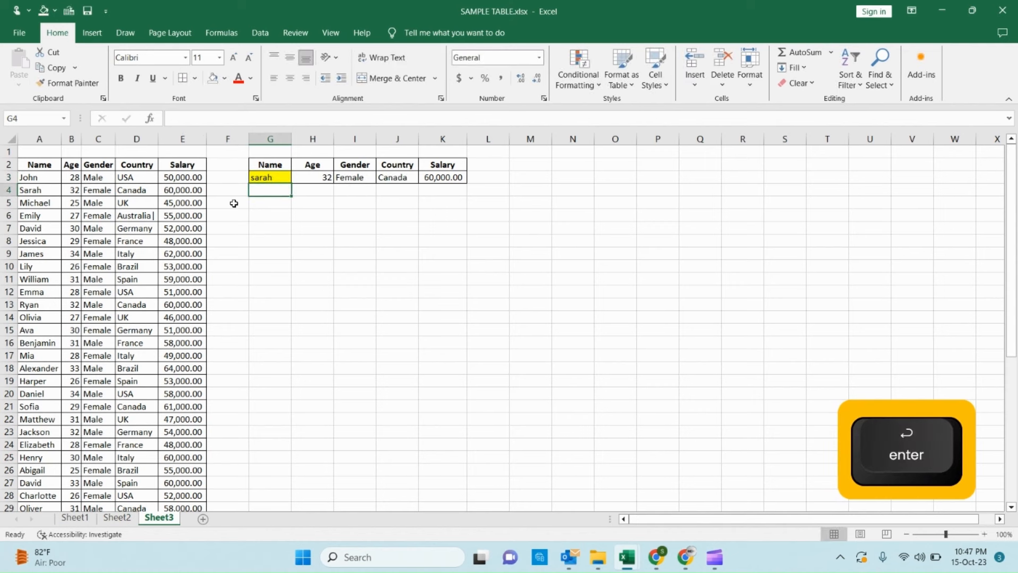
key("Up")
type("jac")
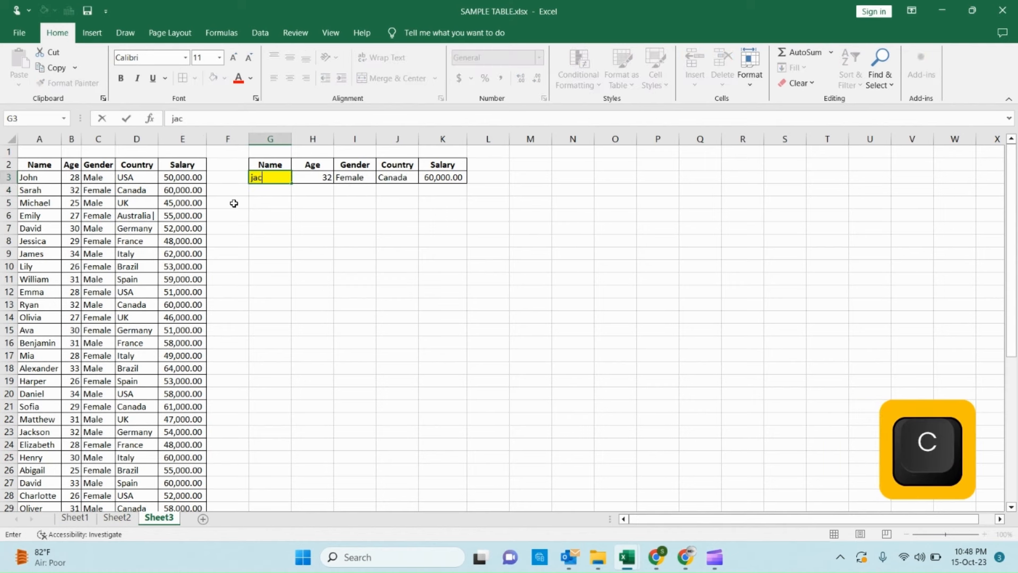
key("Return")
Replace the lookup name in G3 with the person's name from A25.
key("Up")
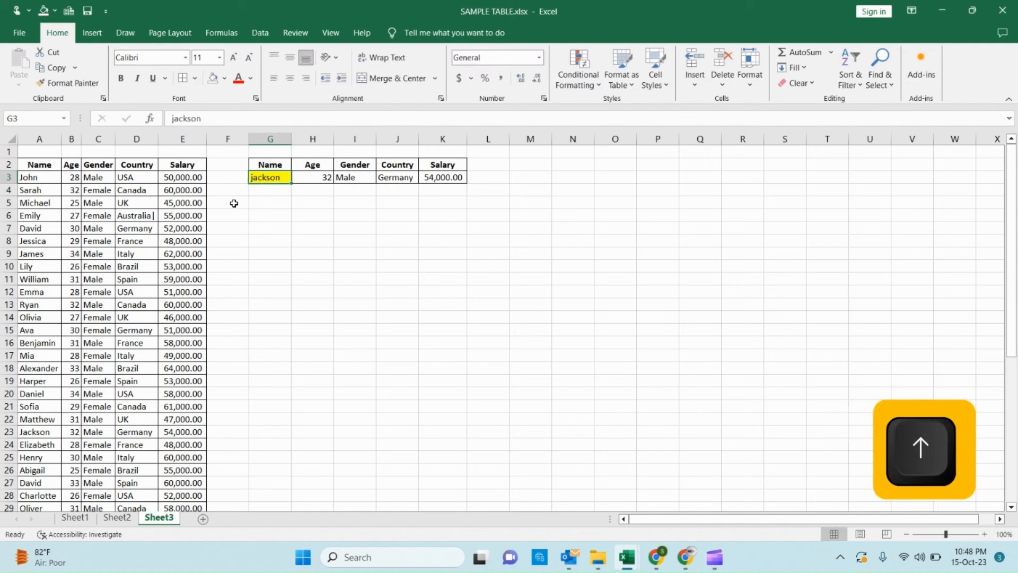
key("Caps_Lock")
type("H")
key("Caps_Lock")
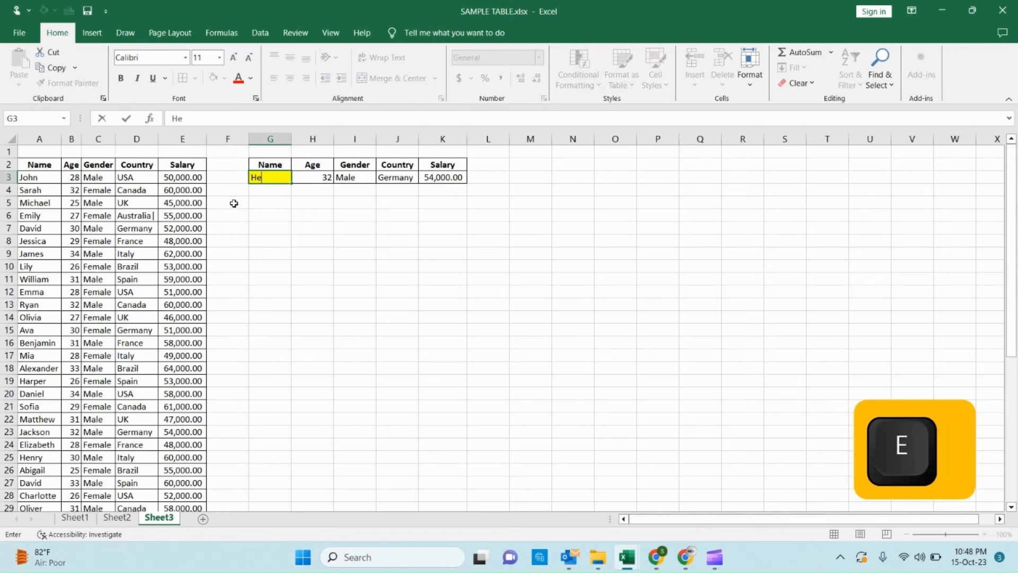
type("enry")
key("Return")
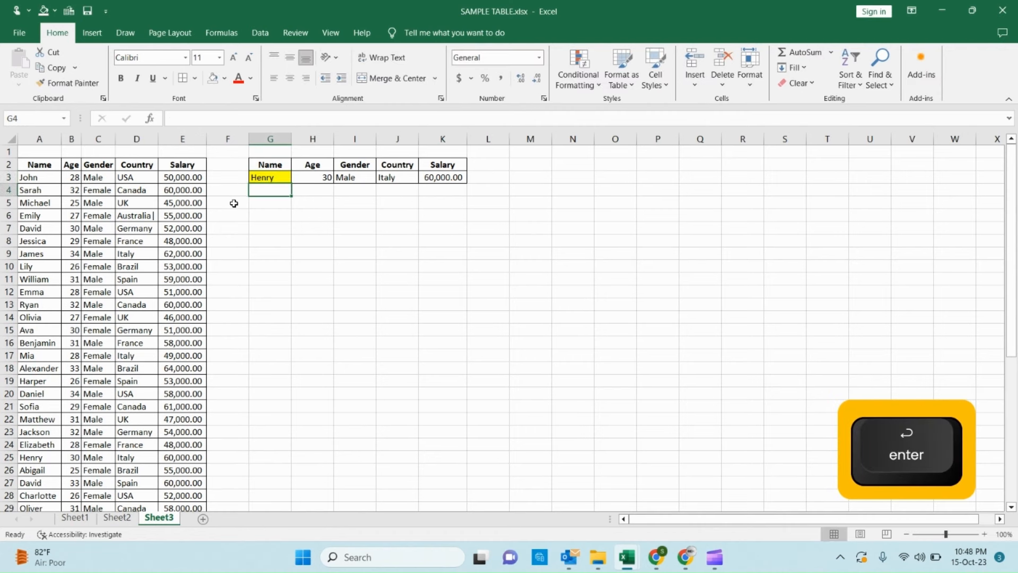
Replace the lookup name in G3 with the person's name from A7.
key("Up")
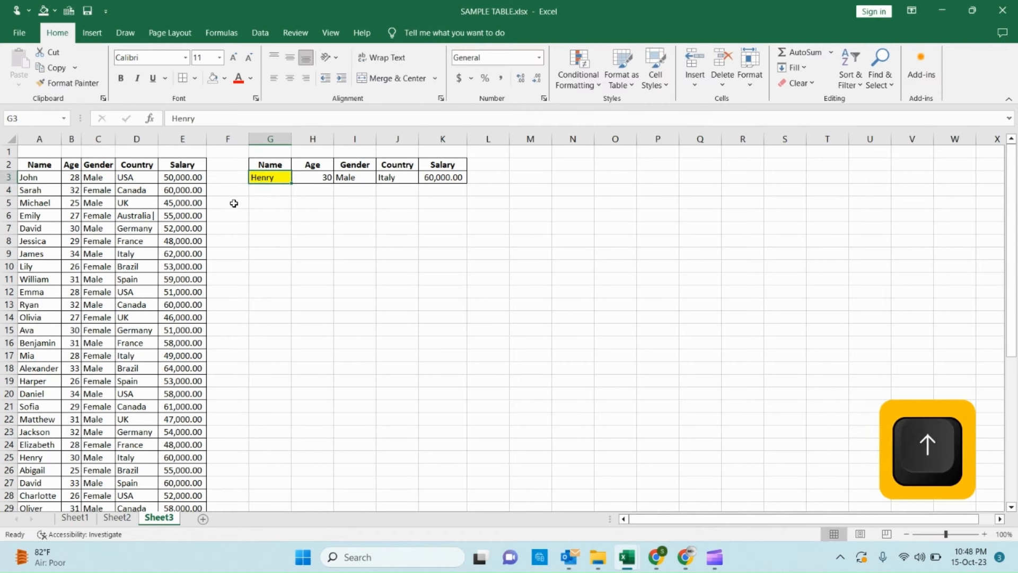
key("Caps_Lock")
type("D")
key("Caps_Lock")
type("avid")
key("Return")
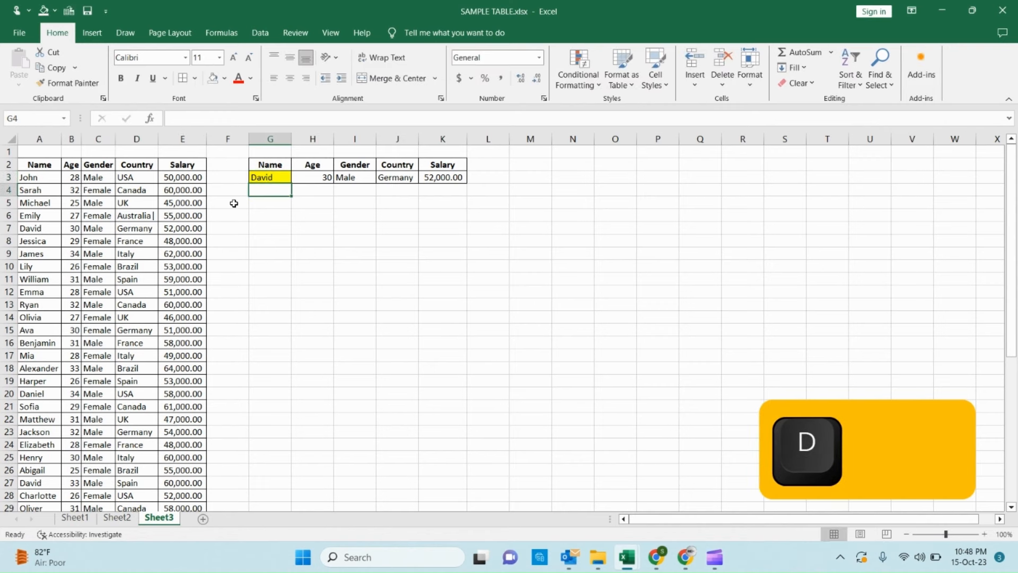
Enter a new person's first name in A48, the first empty row below the data table.
key("Up")
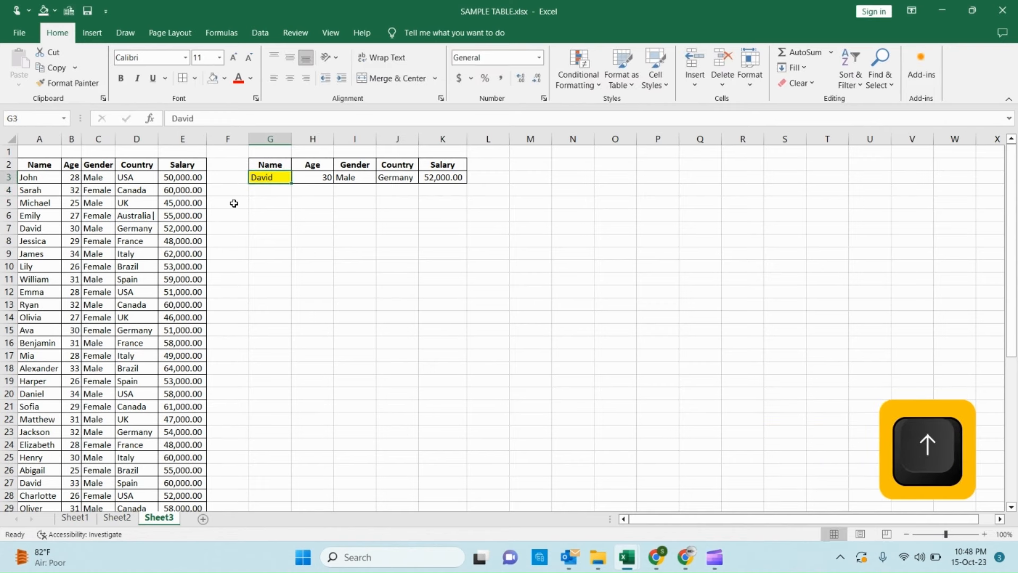
key("Left")
key("Left")
key("Left")
key("Left")
key("Left")
key("Left")
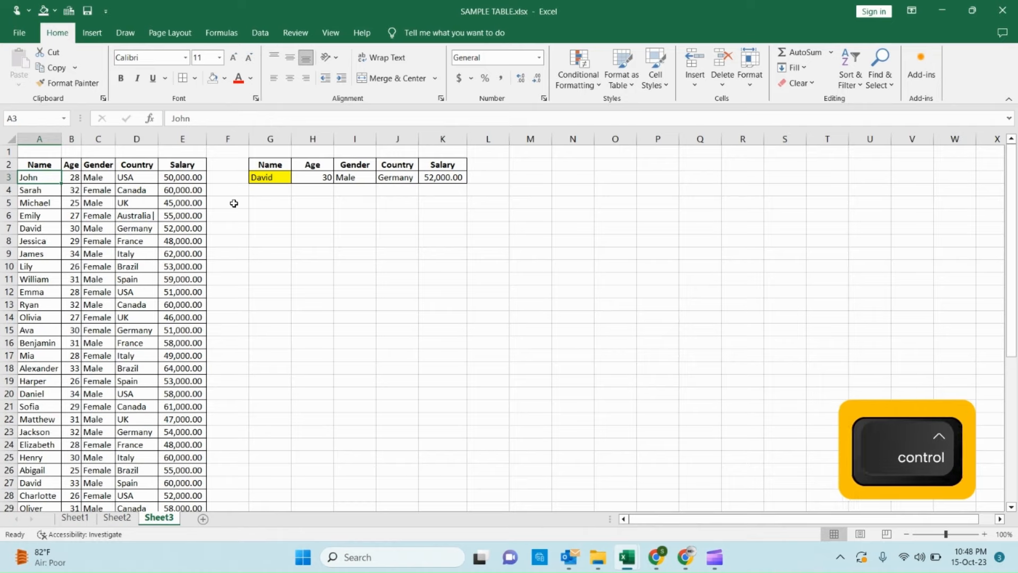
key("ctrl+Down")
key("Down")
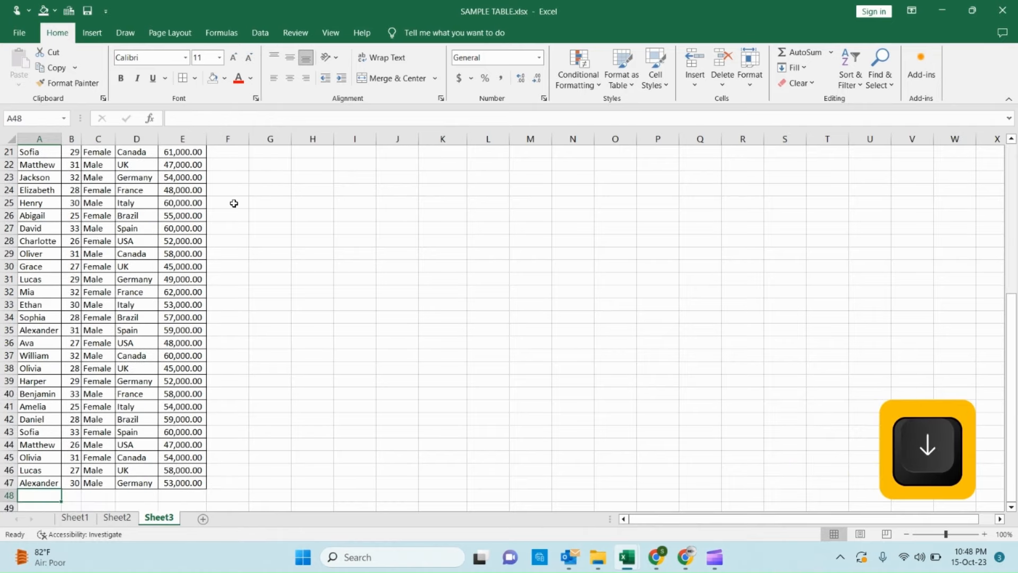
key("Caps_Lock")
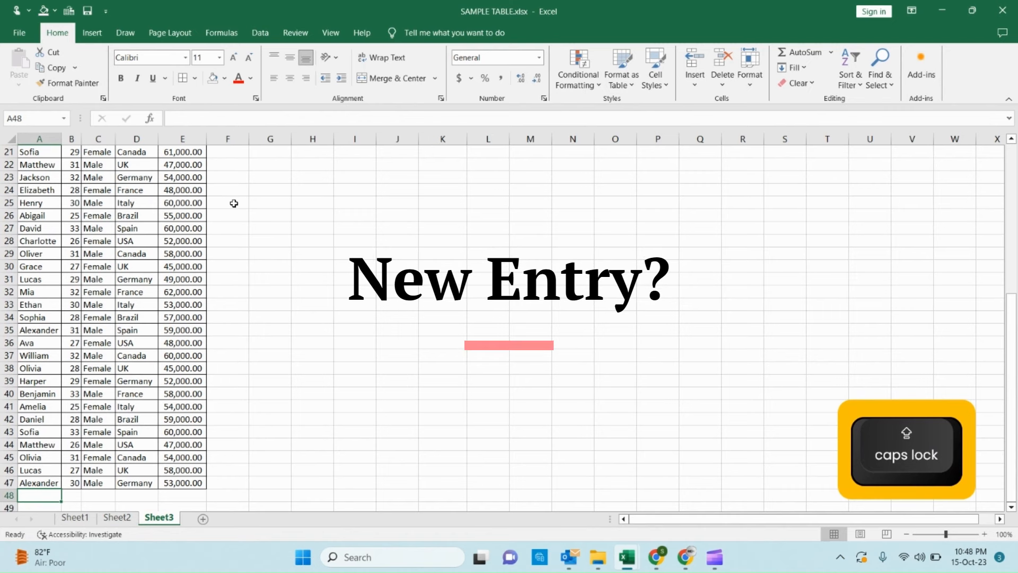
type("Benjamin")
key("Caps_Lock")
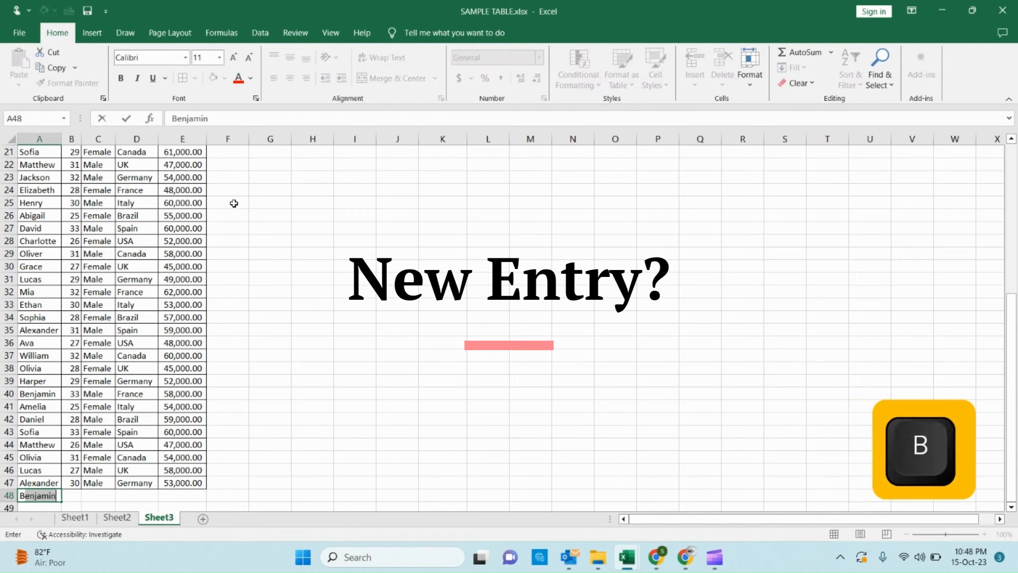
type("e")
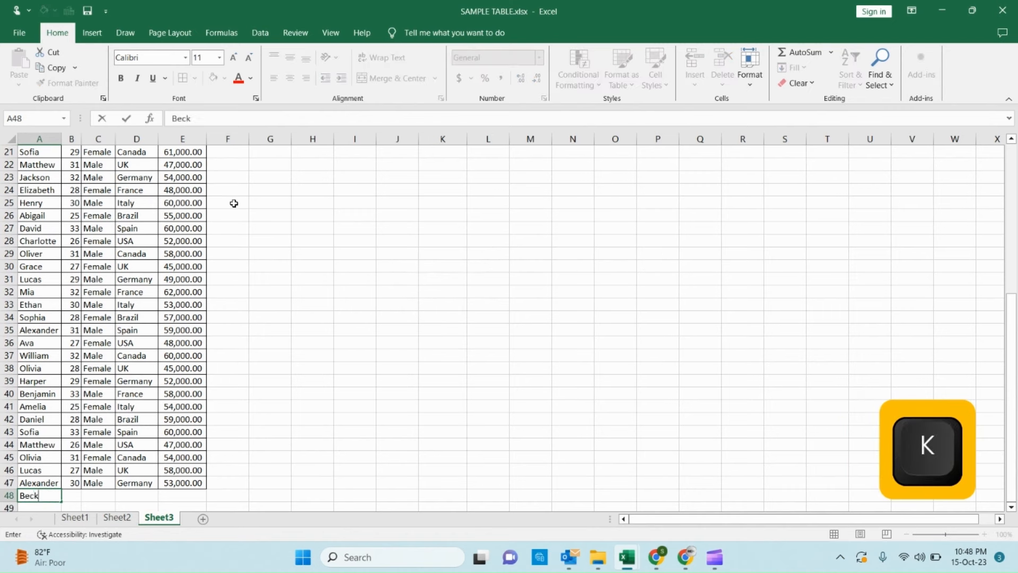
type("ck")
key("Return")
Enter age 29 and gender Male for the new person in row 48.
key("Up")
key("Right")
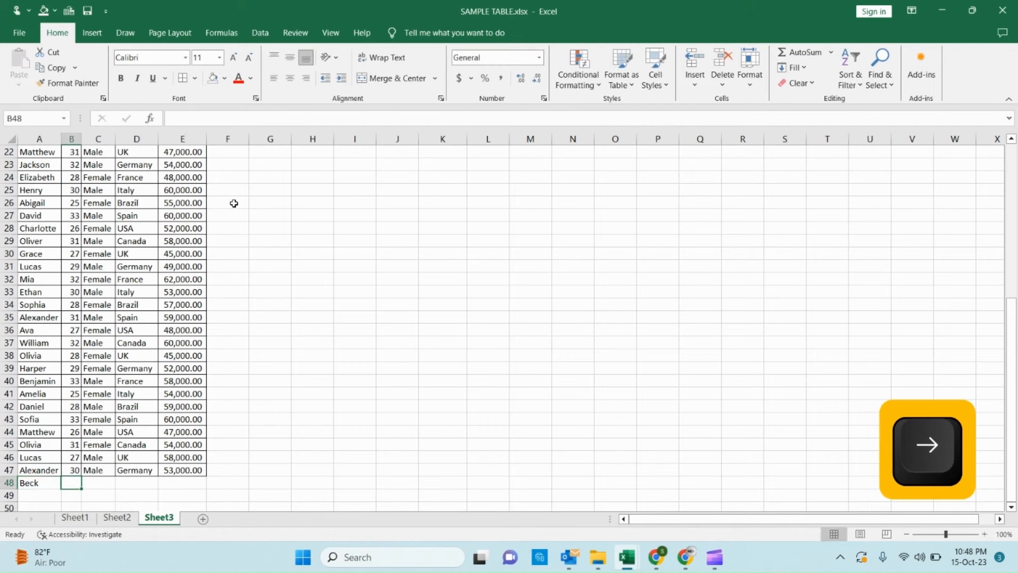
type("29")
key("Right")
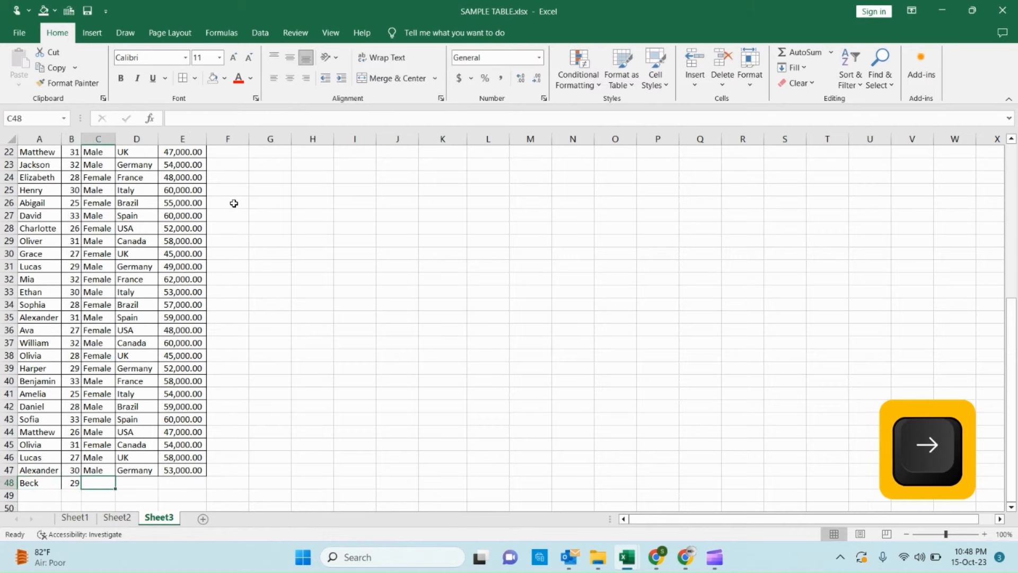
key("Caps_Lock")
type("Male")
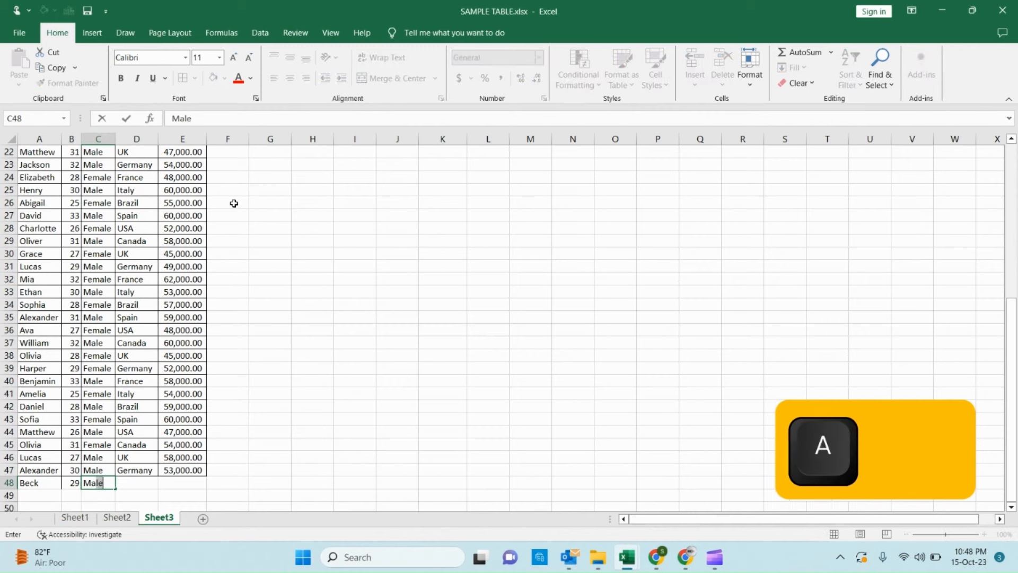
key("Right")
Enter Canada as the country and 80,000 as the salary in row 48.
key("Caps_Lock")
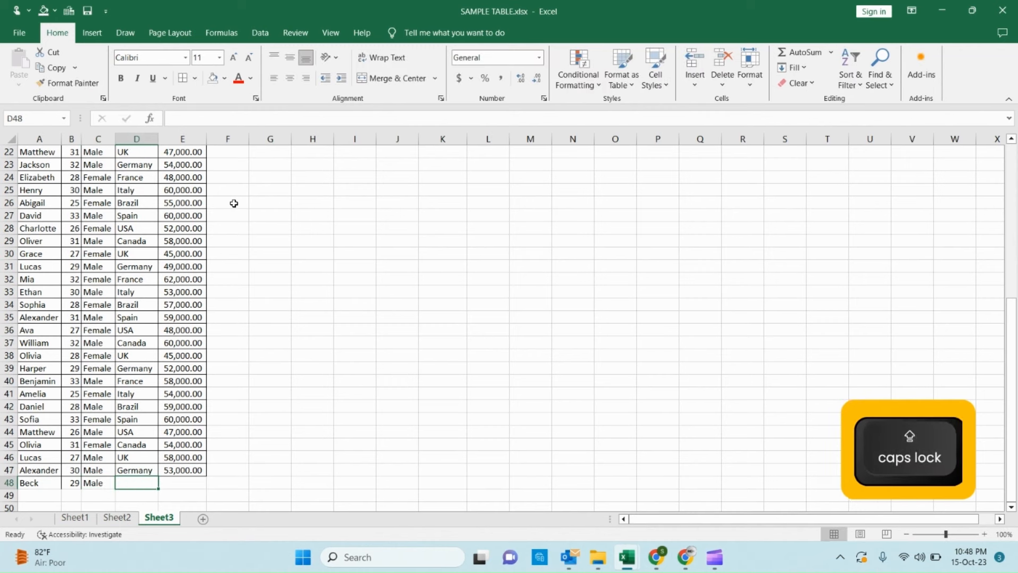
type("Canada")
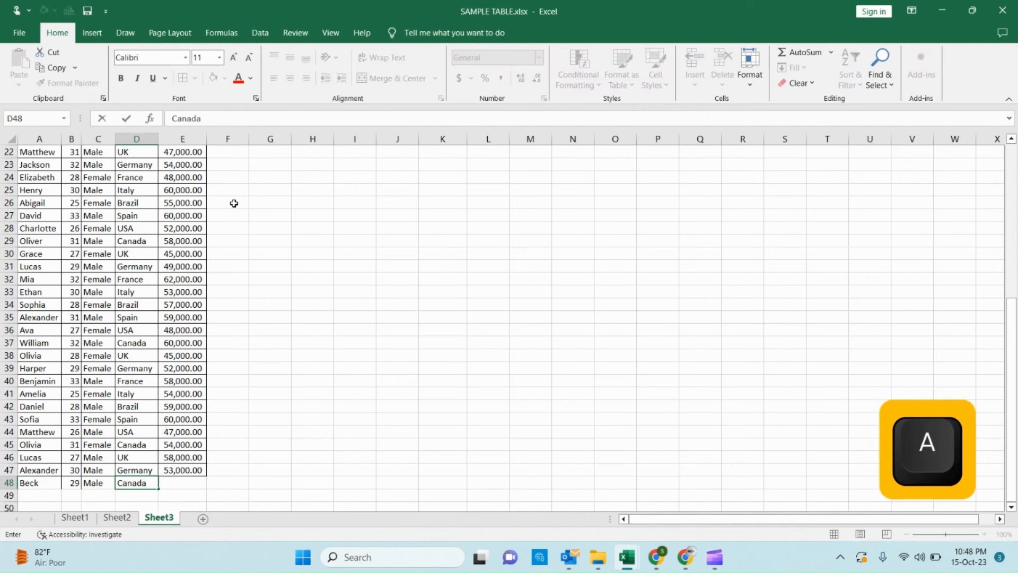
key("Right")
type("8")
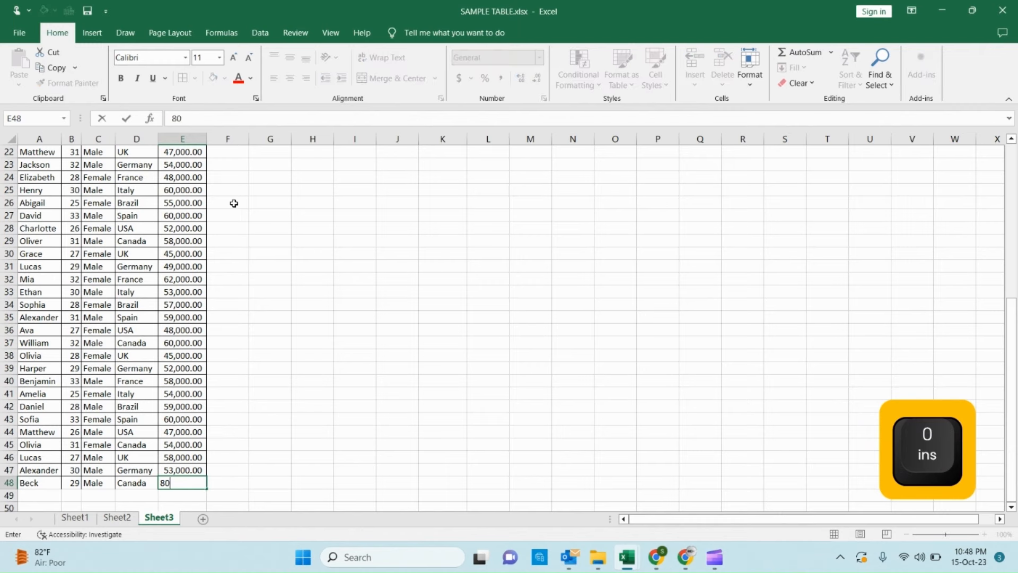
type("0,000")
key("Return")
Look up the newly added person by entering the name from A48 in G3.
key("Up")
key("Up")
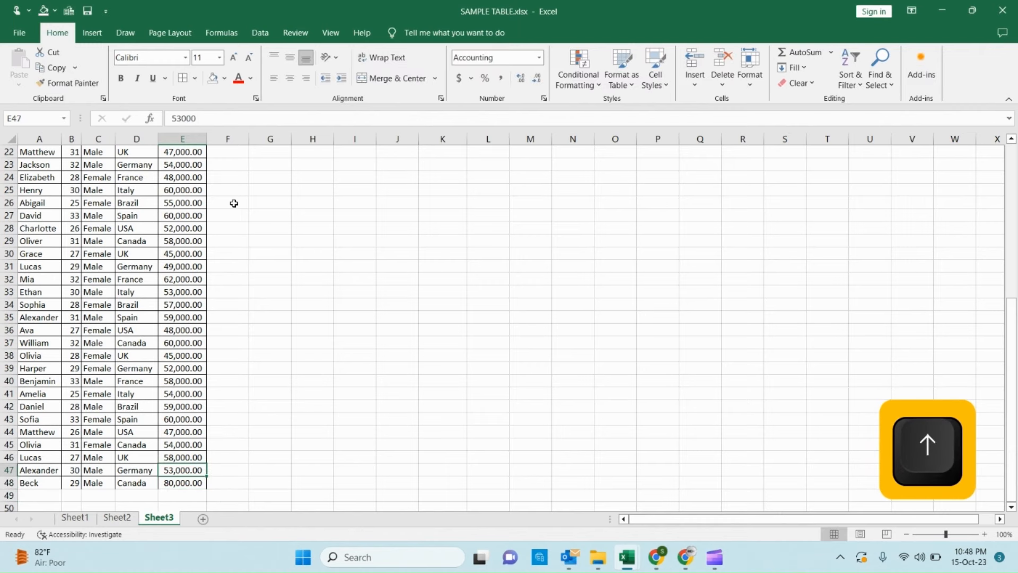
key("Right")
key("Right")
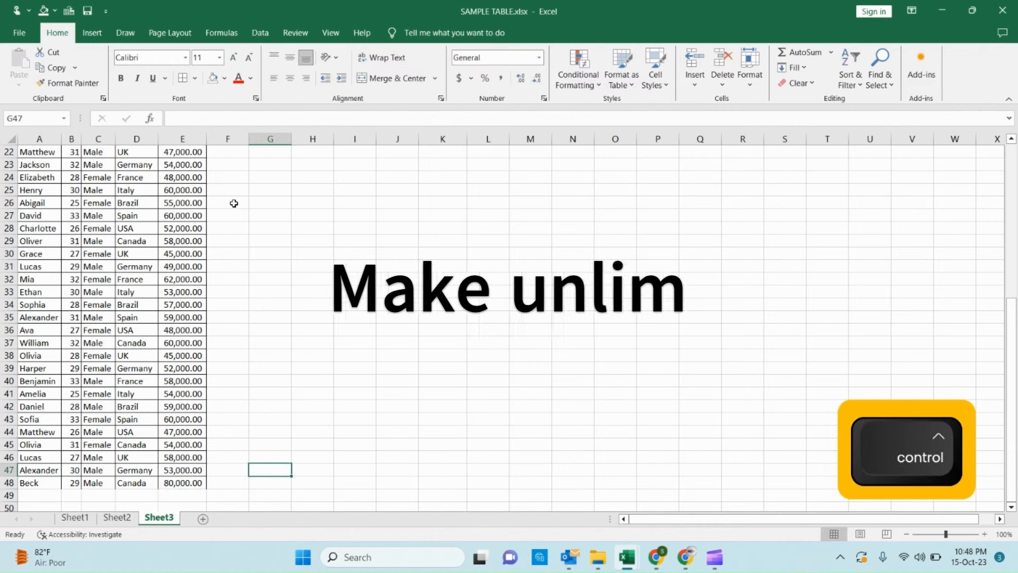
key("ctrl+Up")
key("Up")
key("Down")
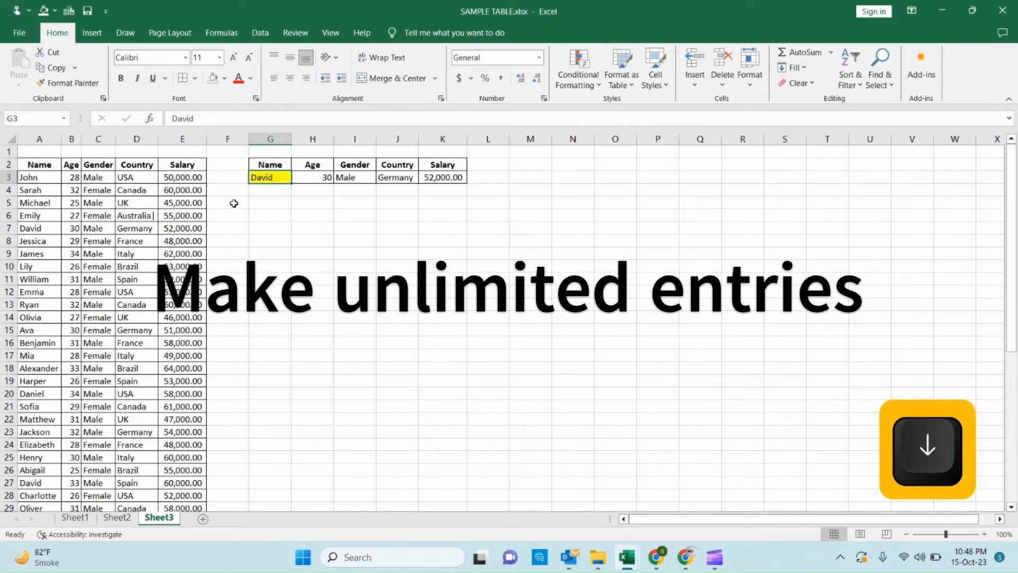
type("beck")
key("Return")
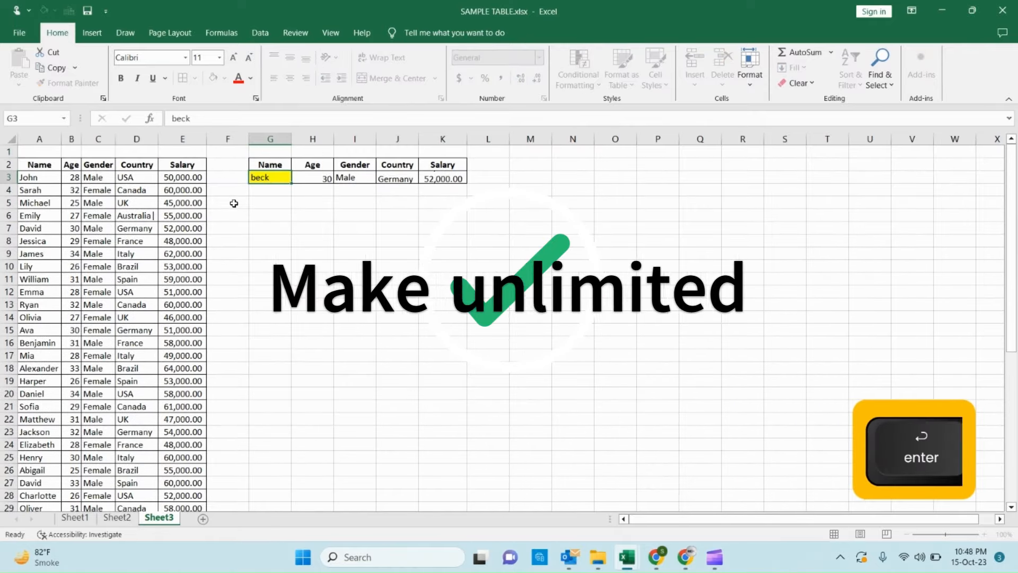